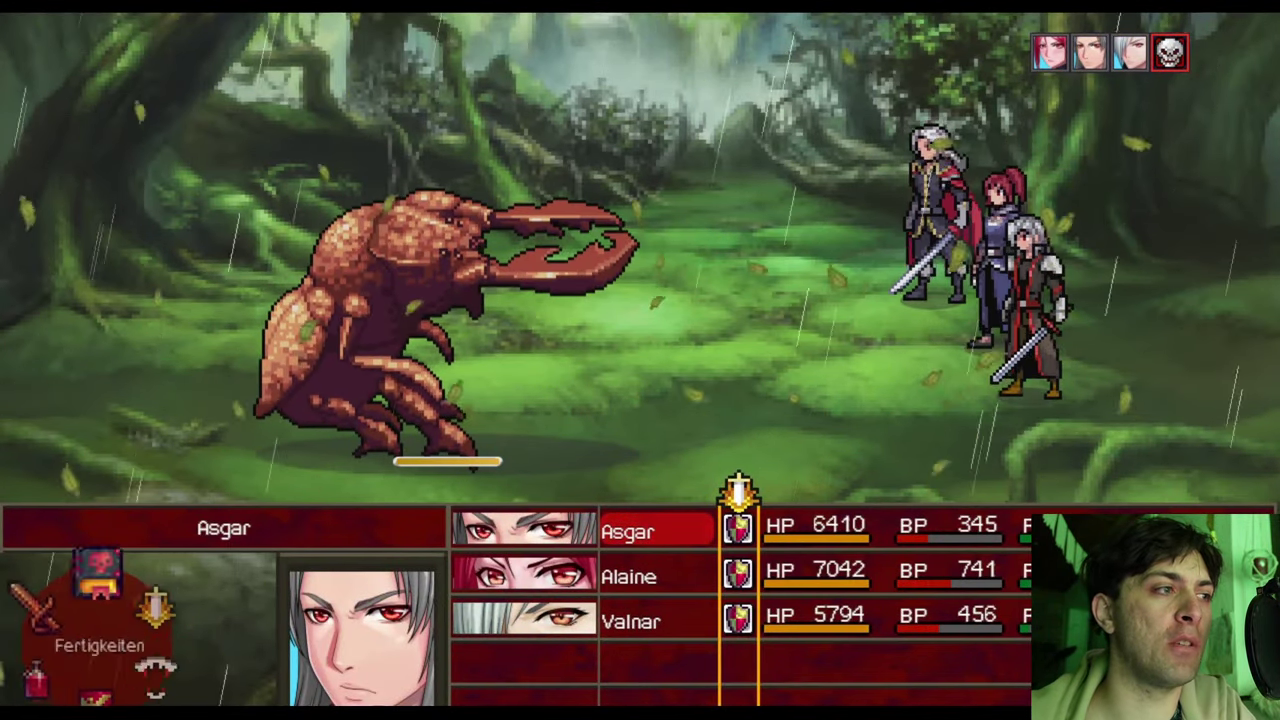
- Put Asgar and Alaine in Angriffshaltung and attack the Knochenbrecherkäfer until the battle ends
key("Return")
key("Return")
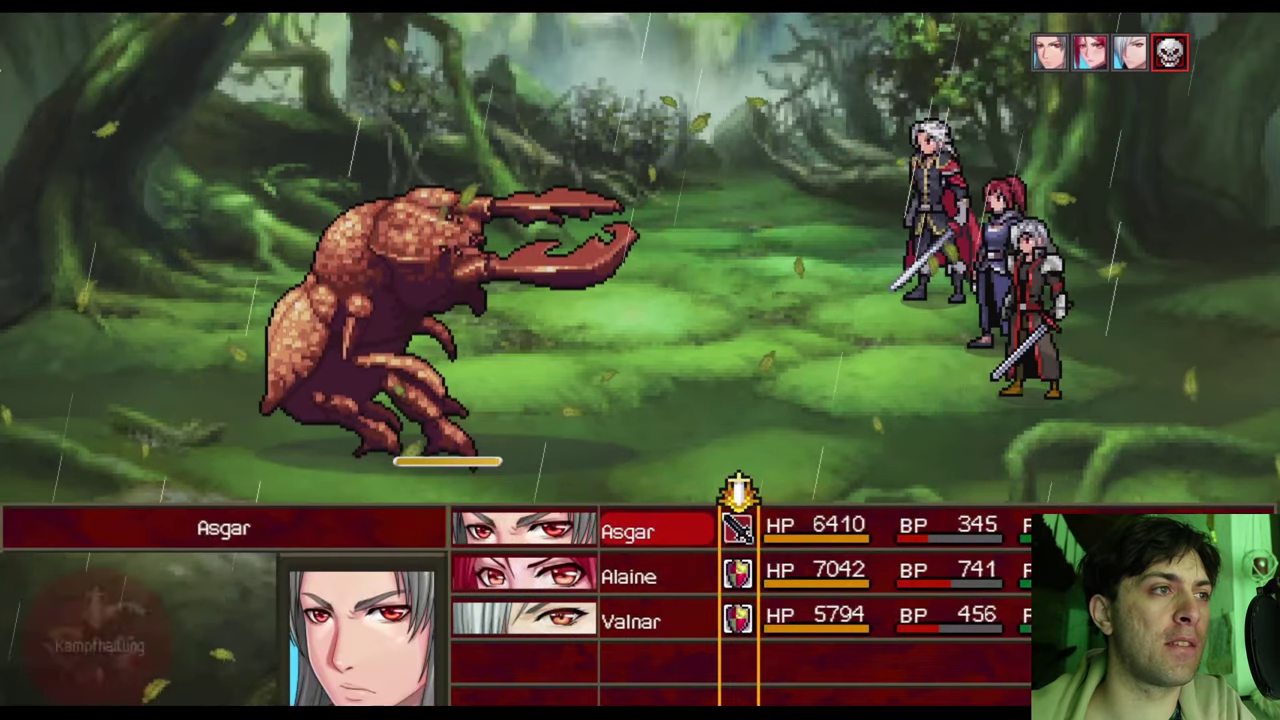
key("Return")
key("Return")
key("Right")
key("Return")
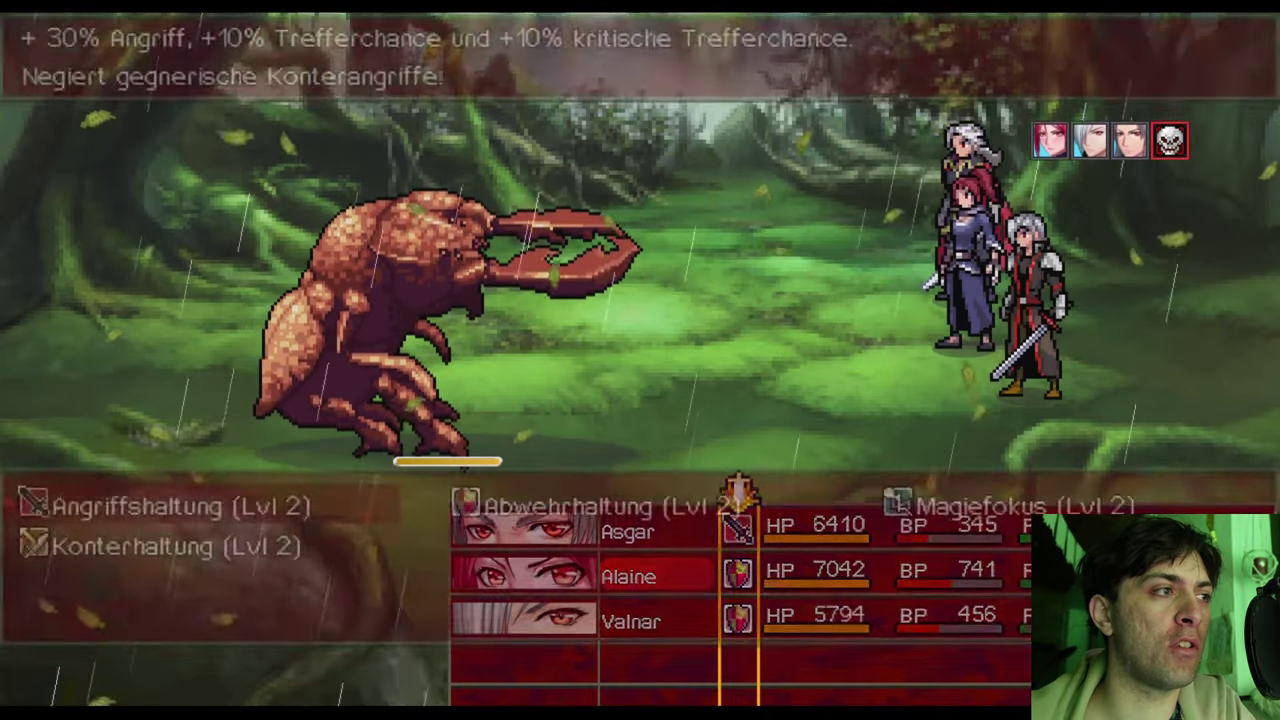
key("Return")
key("Return")
key("Return")
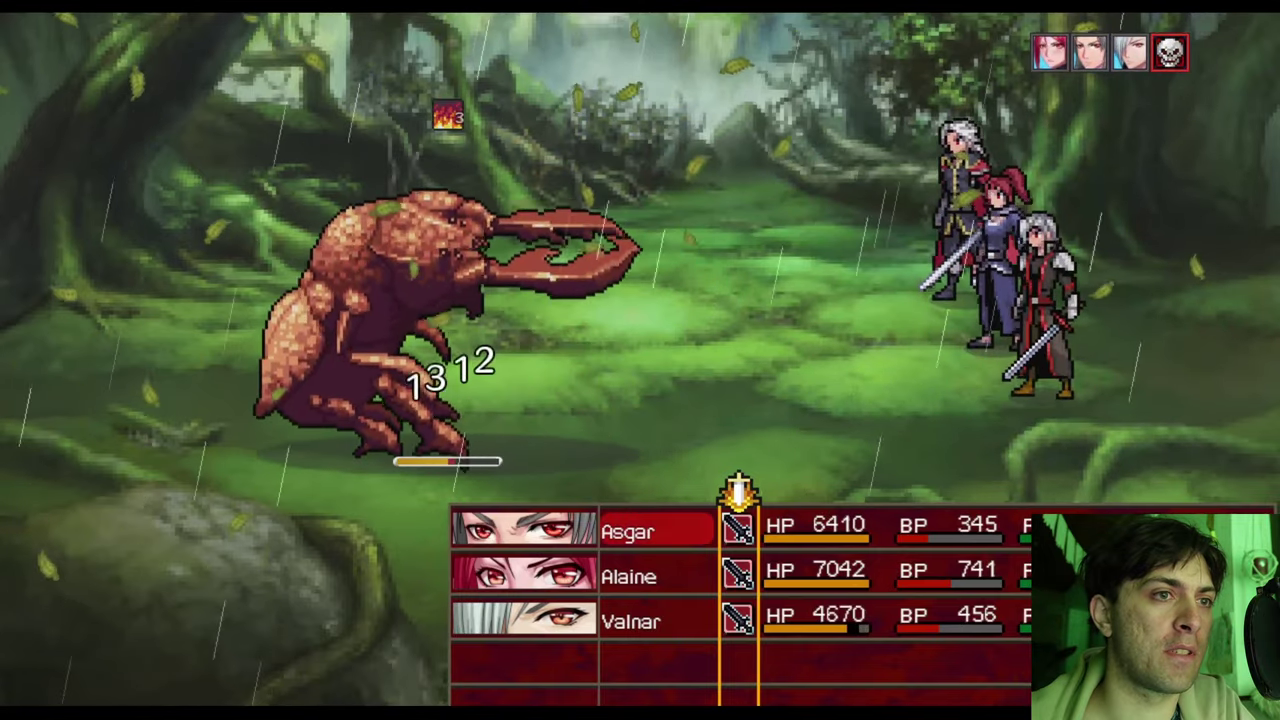
key("Return")
key("Return")
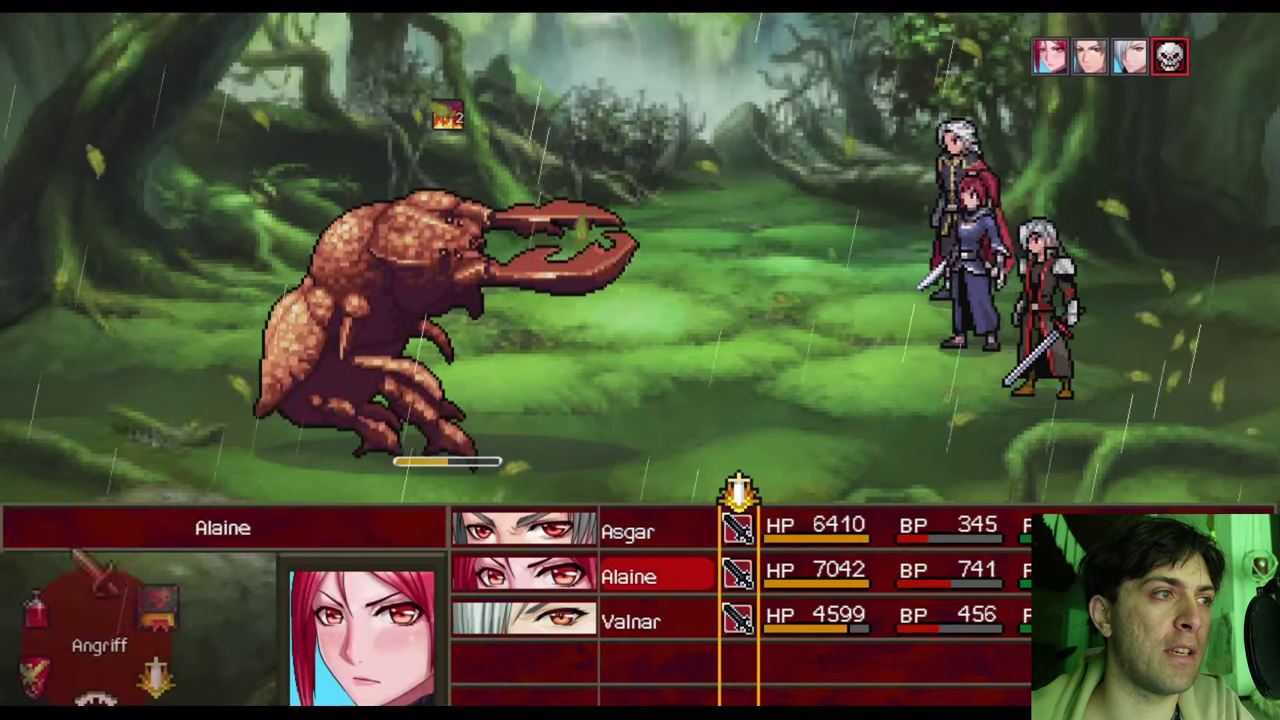
key("Return")
key("Return")
key("Return")
key("Return")
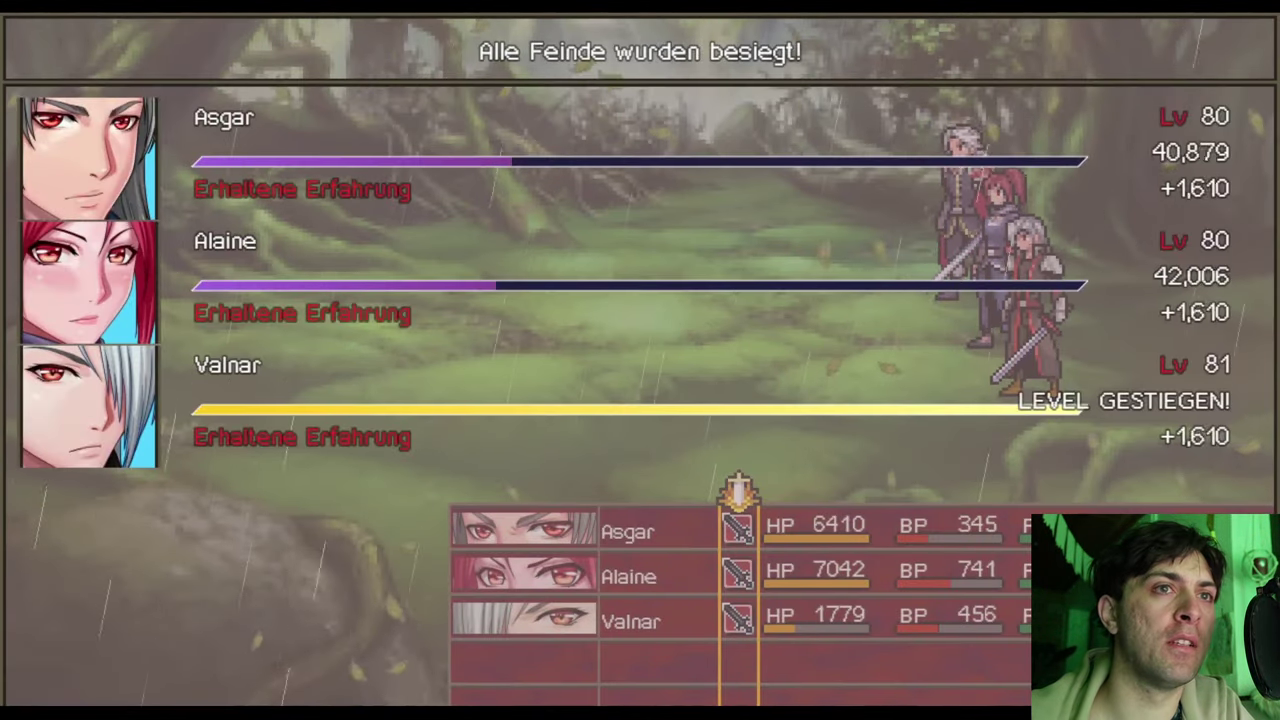
- Dismiss the experience results window and leave the battle
key("Return")
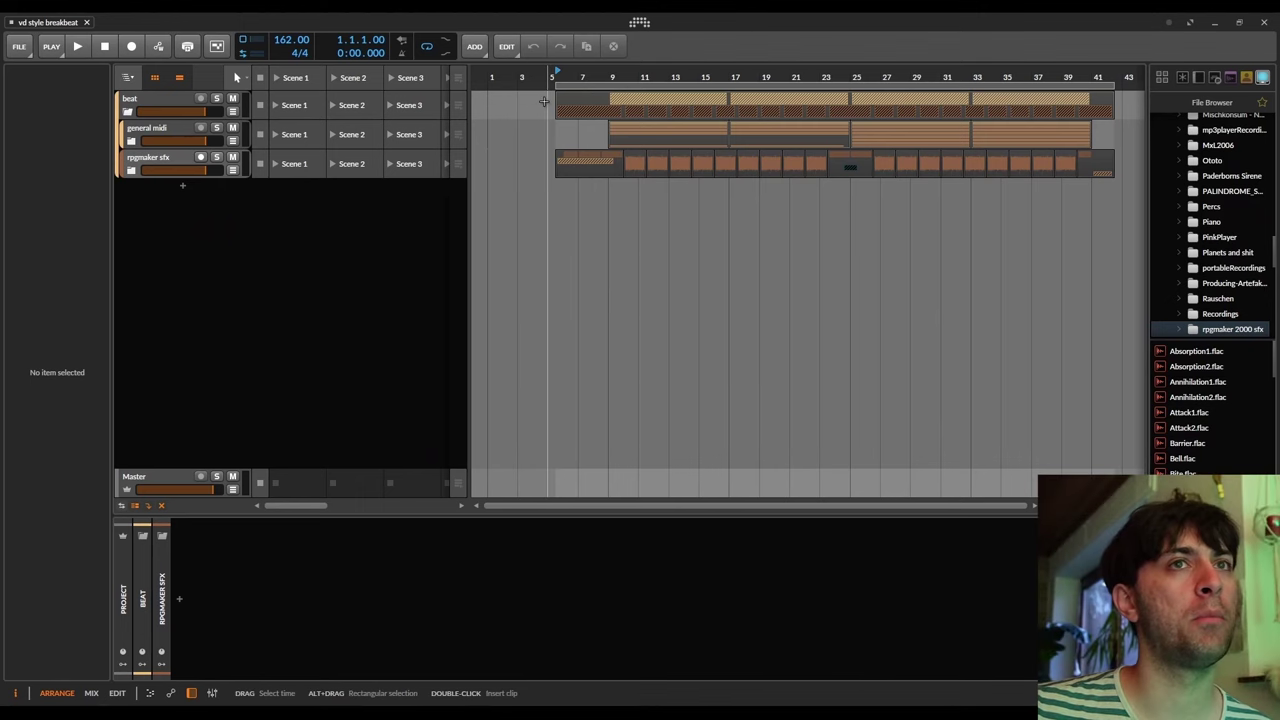
- Unfold the general midi and rpgmaker sfx folders to show their child tracks
scroll(546, 102, "right", 4)
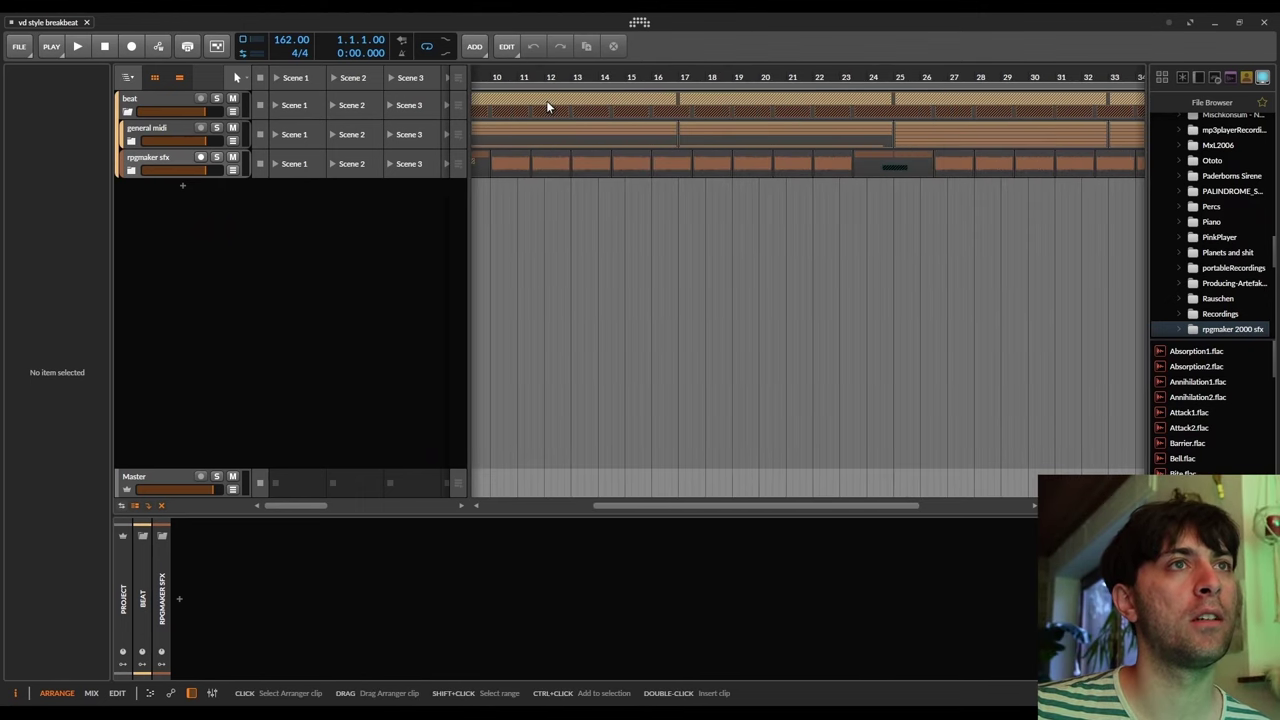
scroll(546, 100, "left", 2)
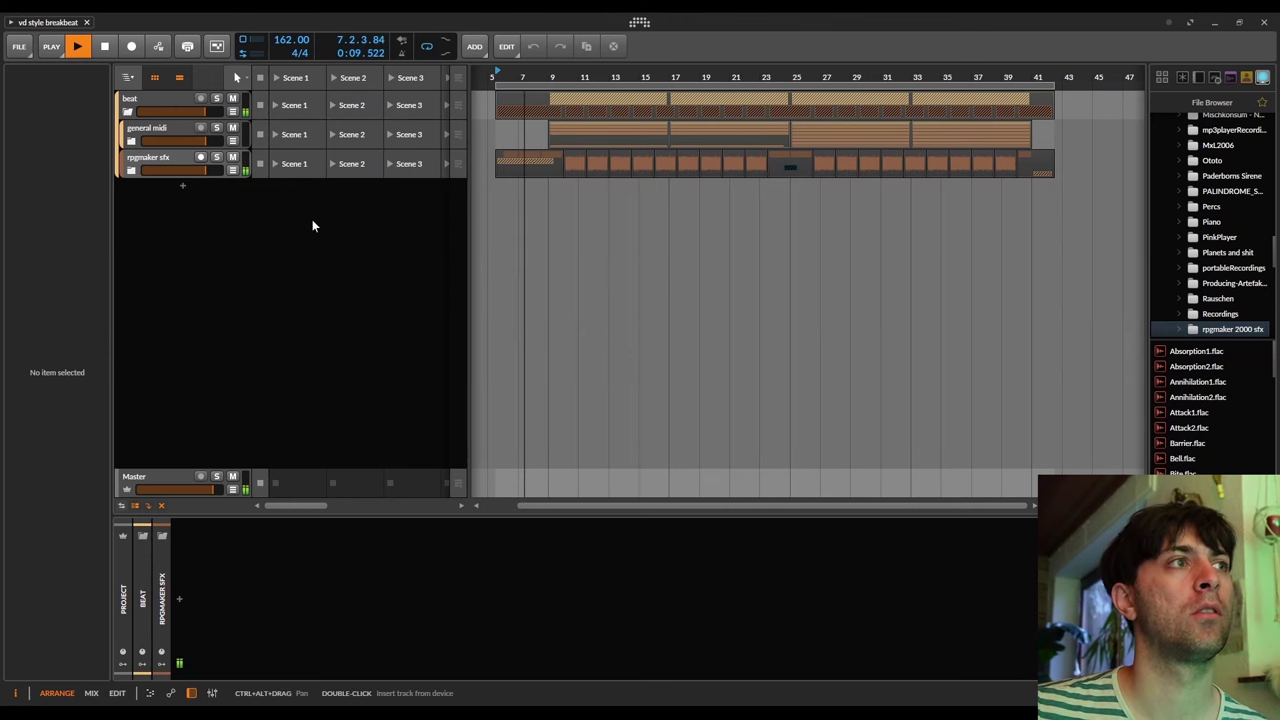
left_click(134, 142)
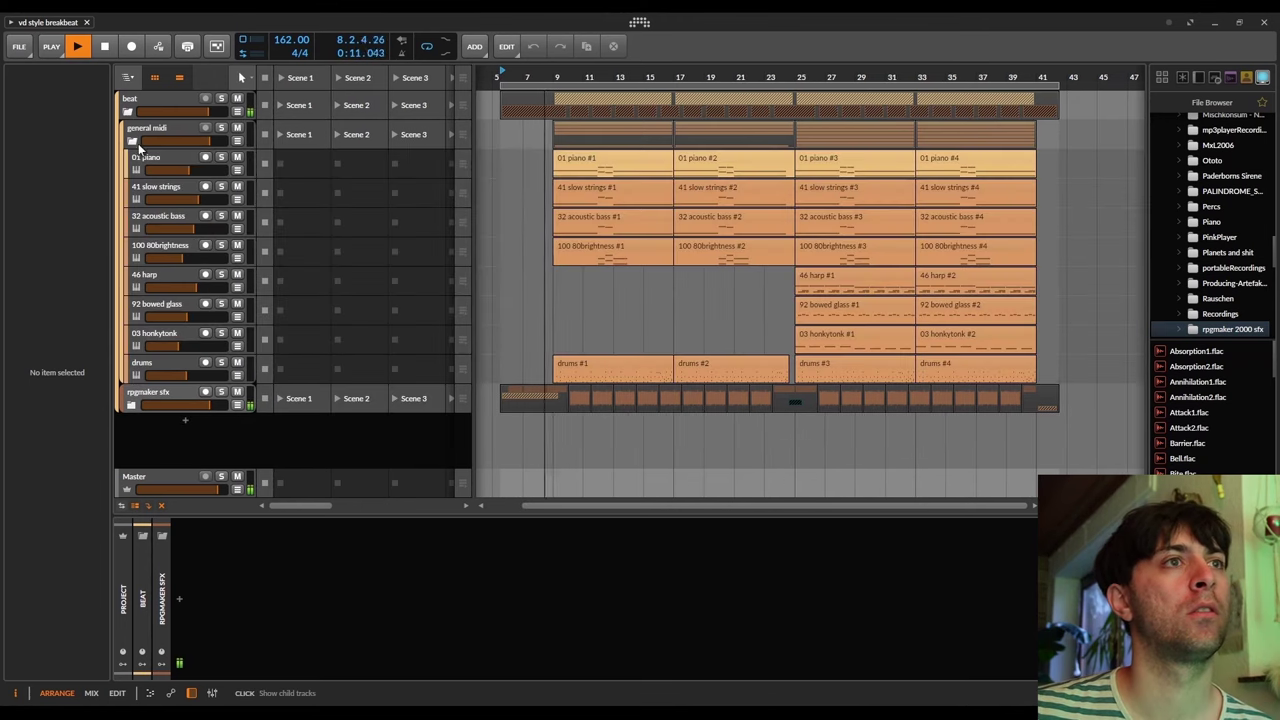
left_click(130, 405)
scroll(585, 273, "down", 3)
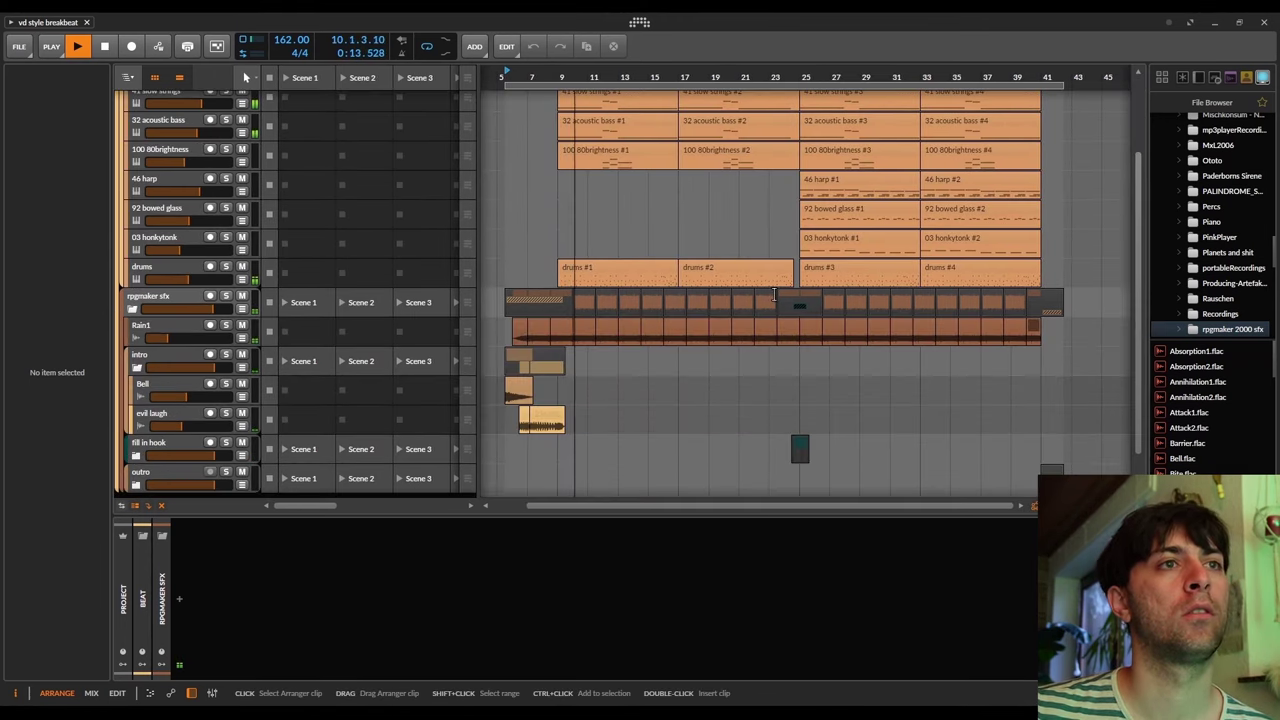
scroll(773, 293, "up", 3)
scroll(604, 200, "up", 3)
- Check the 01 piano #1 and drums #2 clips in an enlarged note editor
double_click(601, 156)
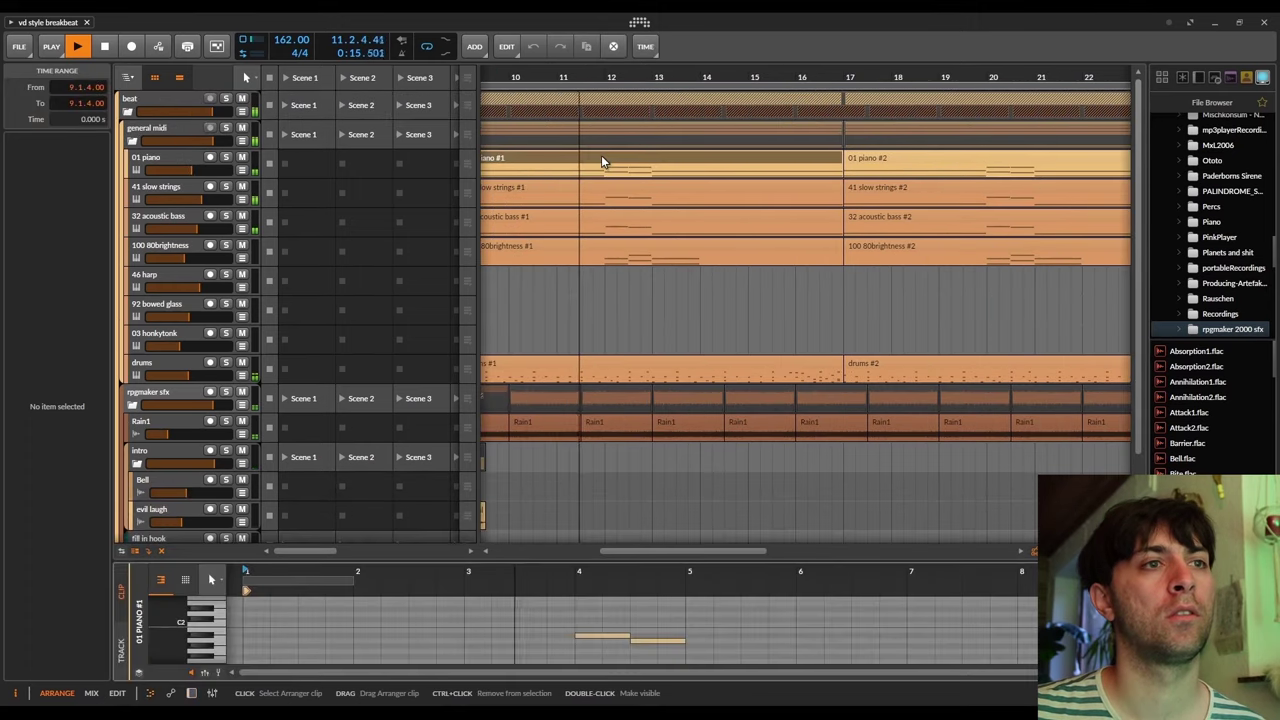
left_click_drag(700, 553, 788, 365)
scroll(741, 350, "down", 5)
double_click(650, 364)
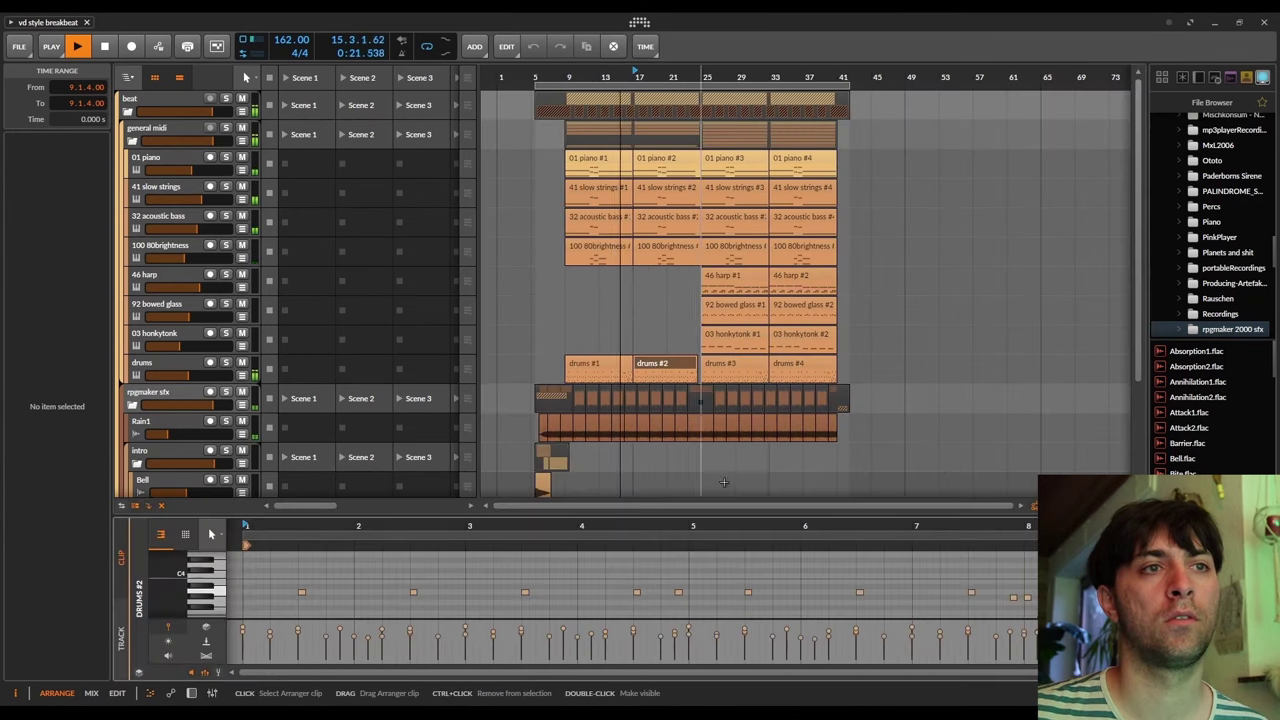
left_click_drag(743, 510, 743, 200)
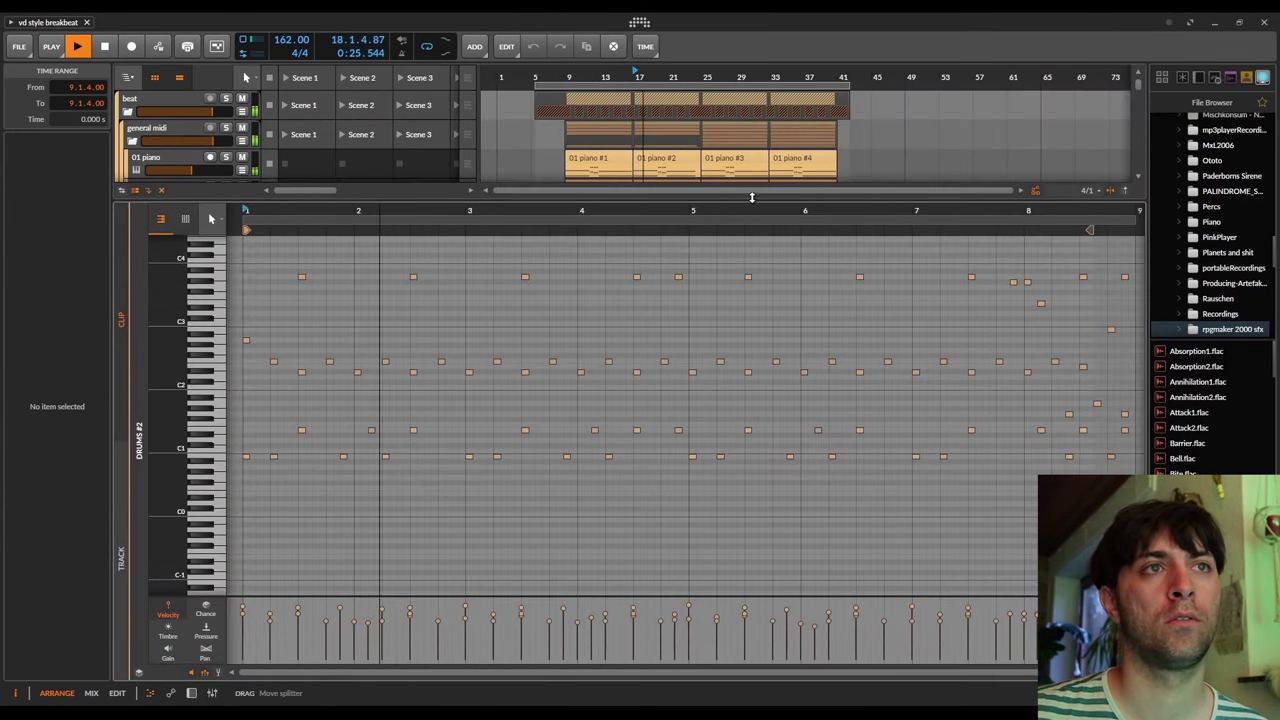
left_click_drag(752, 197, 752, 660)
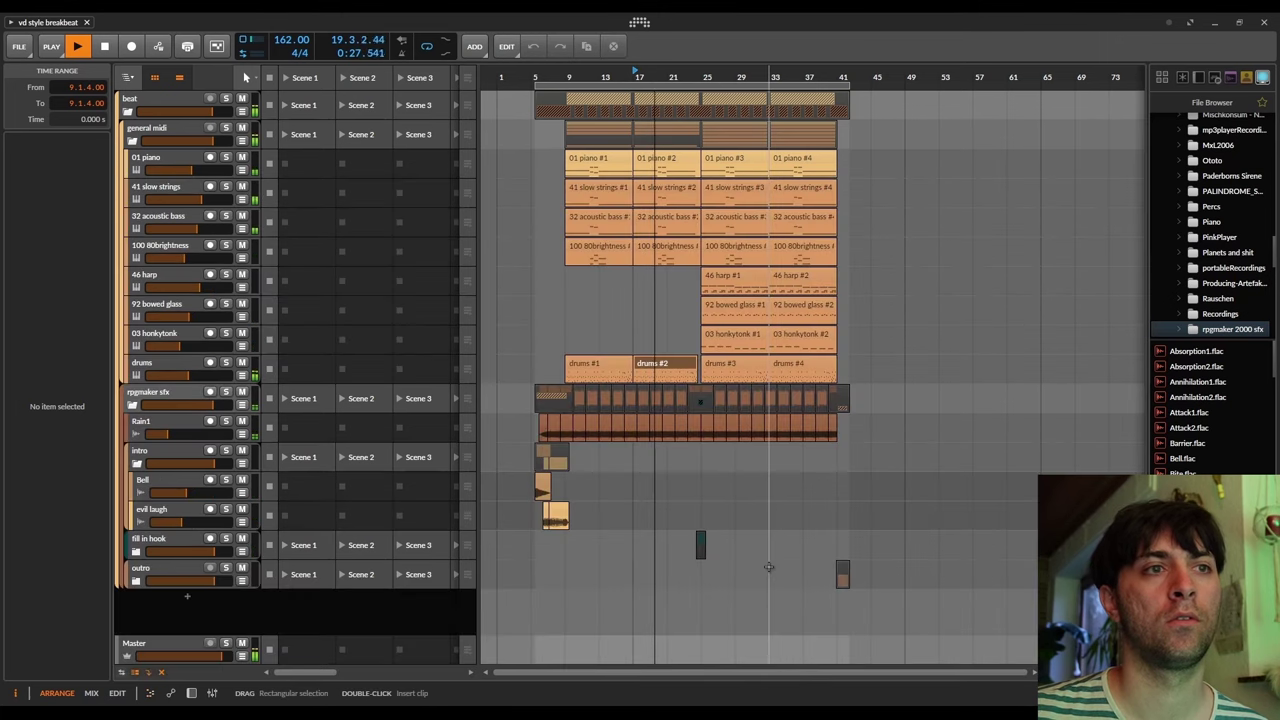
- Unfold the fill in hook folder to reveal its Flash2 and Sword1 clips
left_click(137, 553)
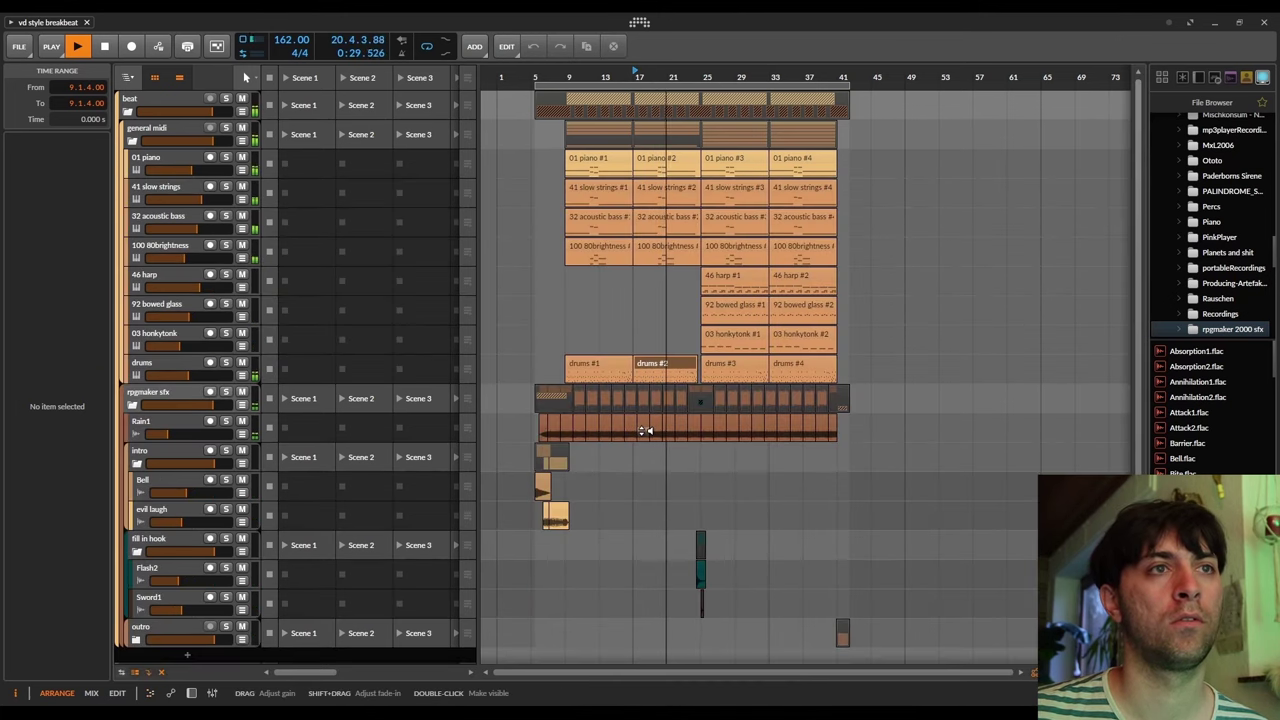
scroll(692, 578, "down", 1)
scroll(692, 578, "up", 10)
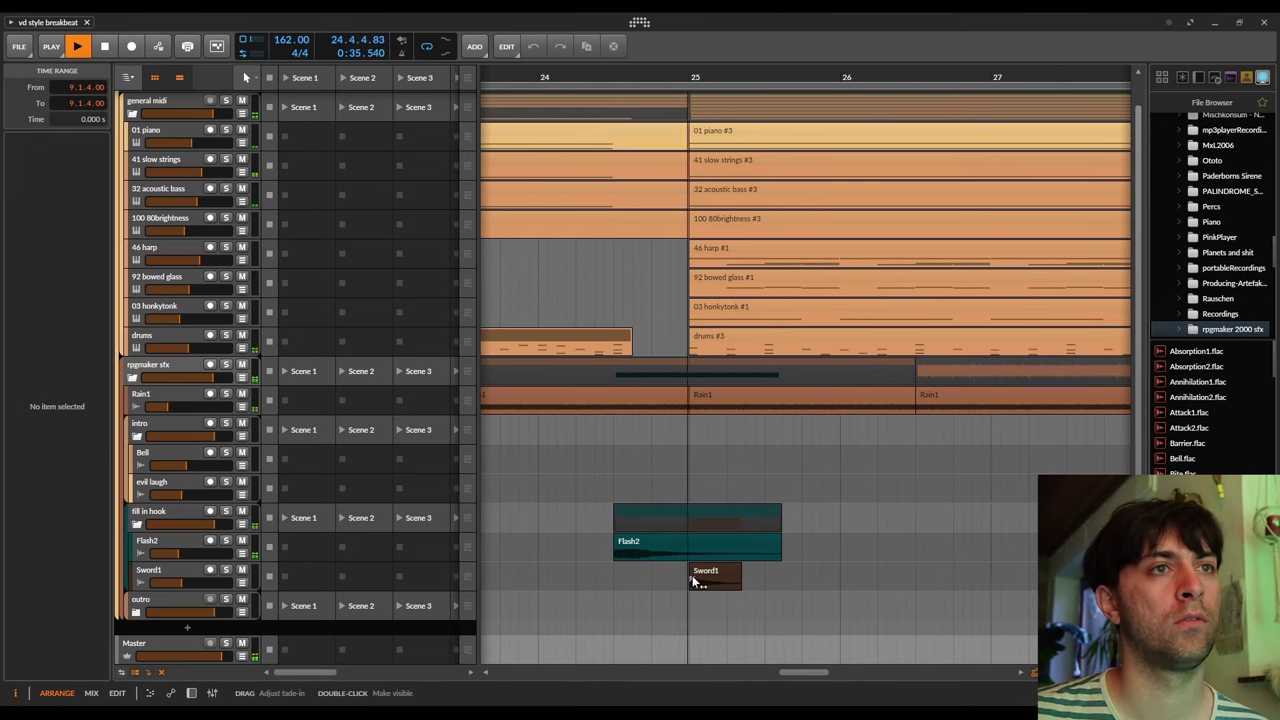
- Review the harp, bowed glass, honkytonk and 80brightness #4 clips in the enlarged note editor
double_click(846, 252)
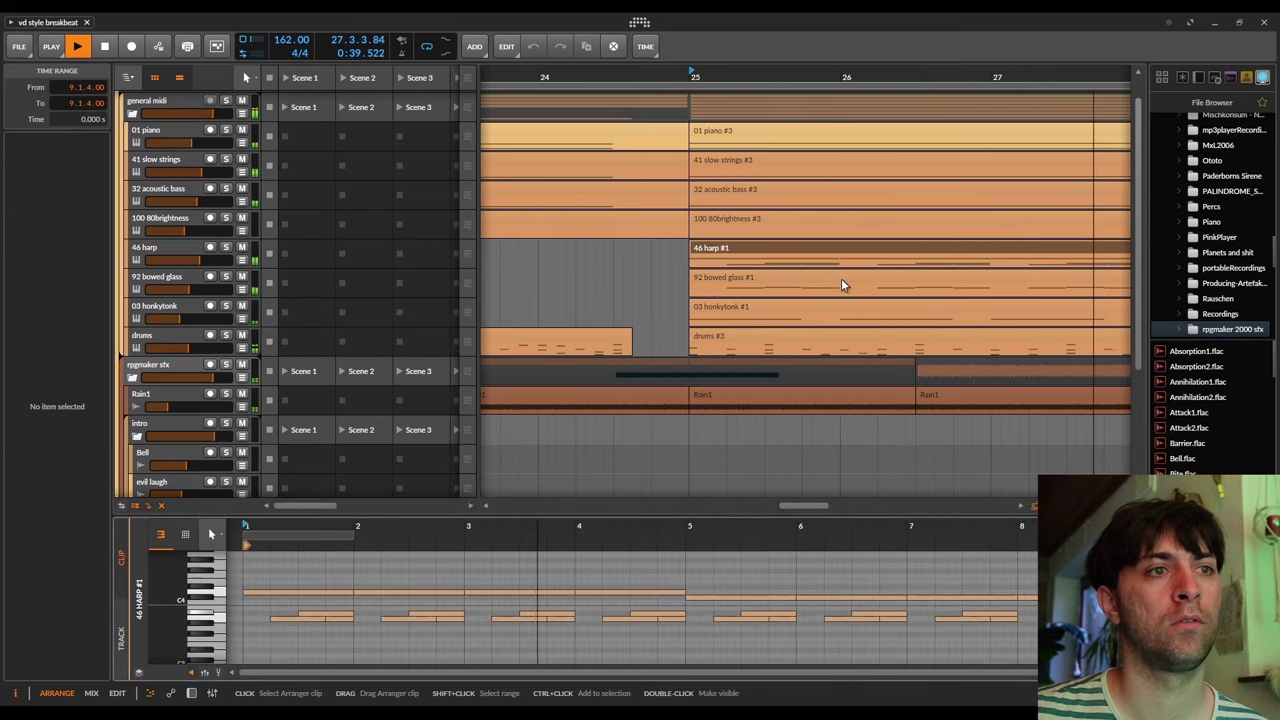
left_click(842, 285)
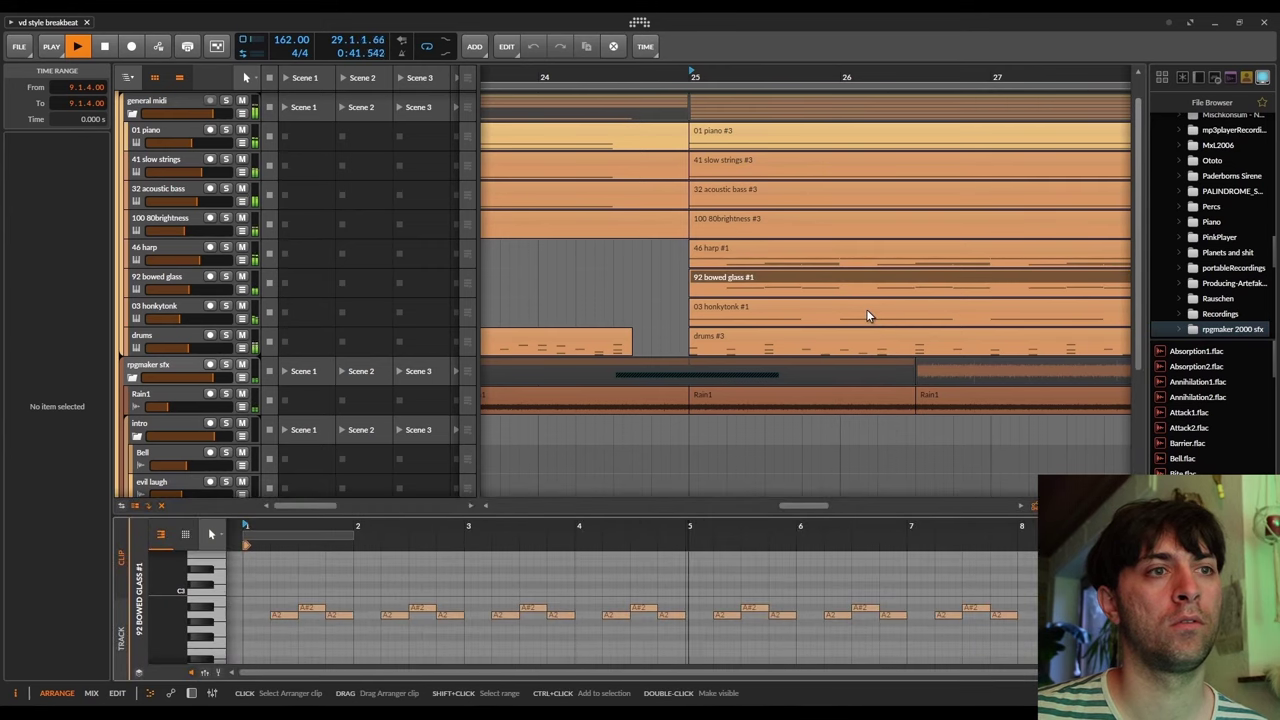
left_click(867, 315)
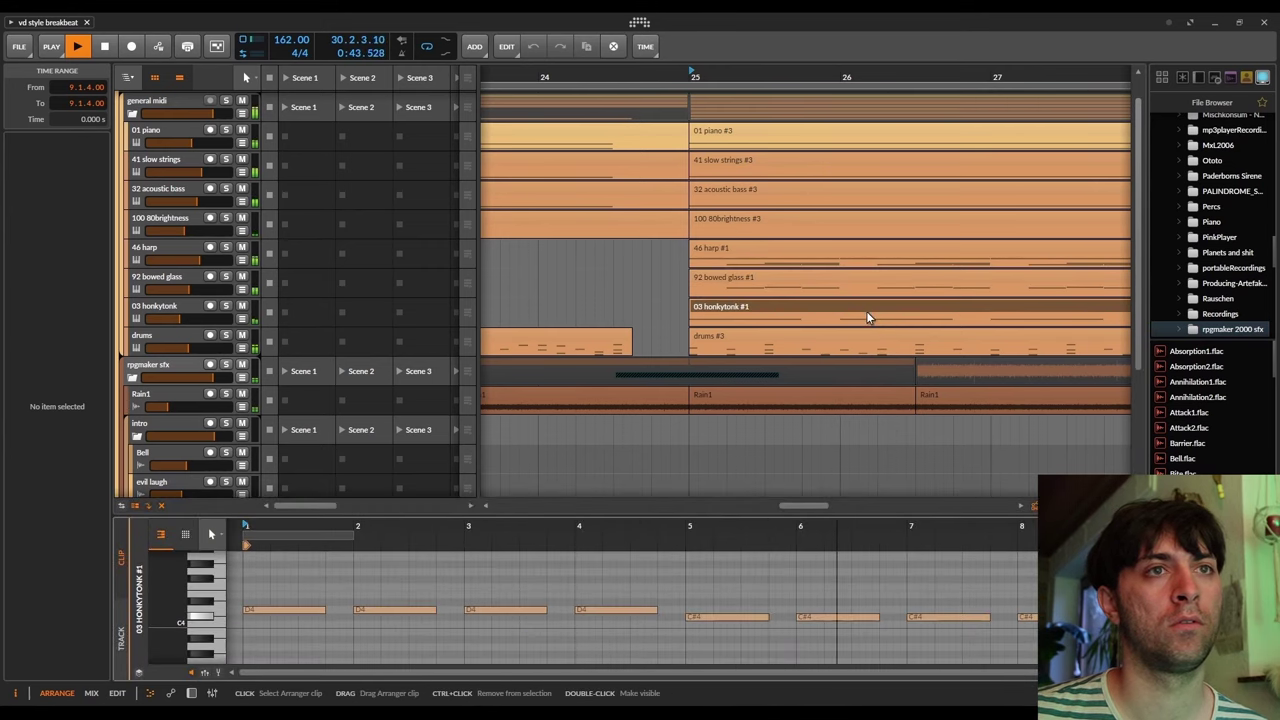
scroll(746, 440, "down", 5)
scroll(746, 440, "right", 5)
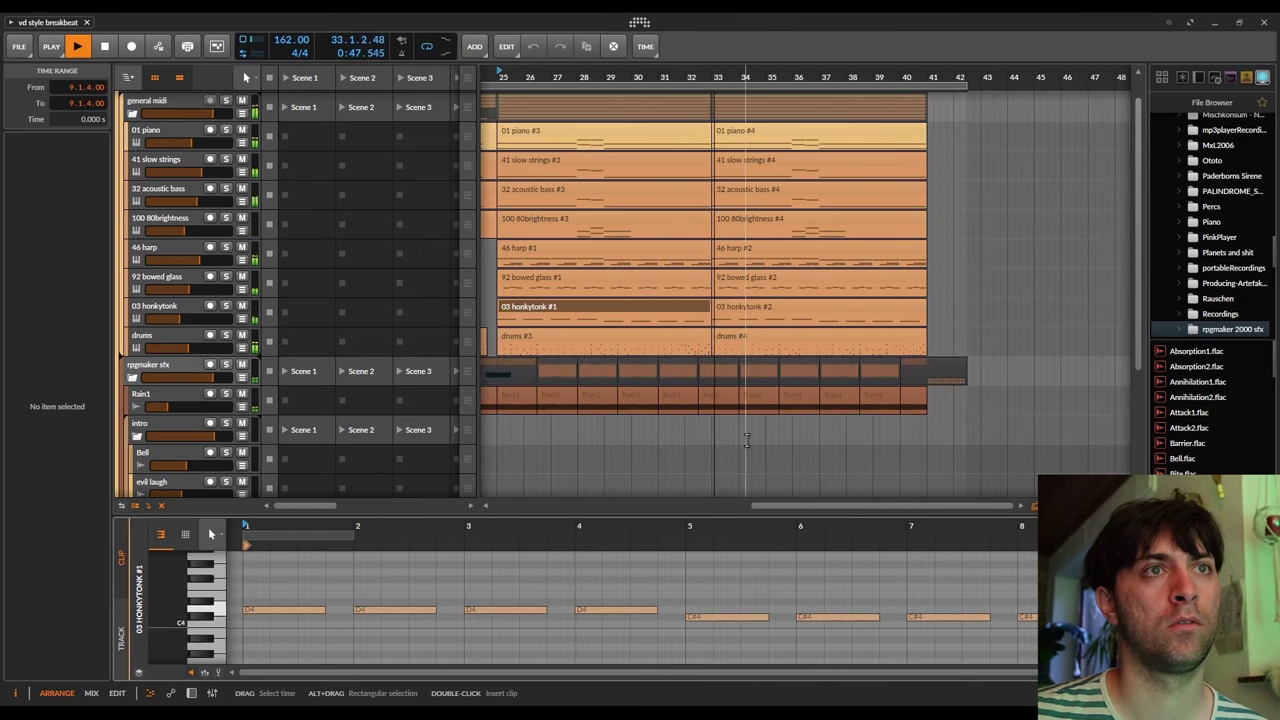
left_click(836, 228)
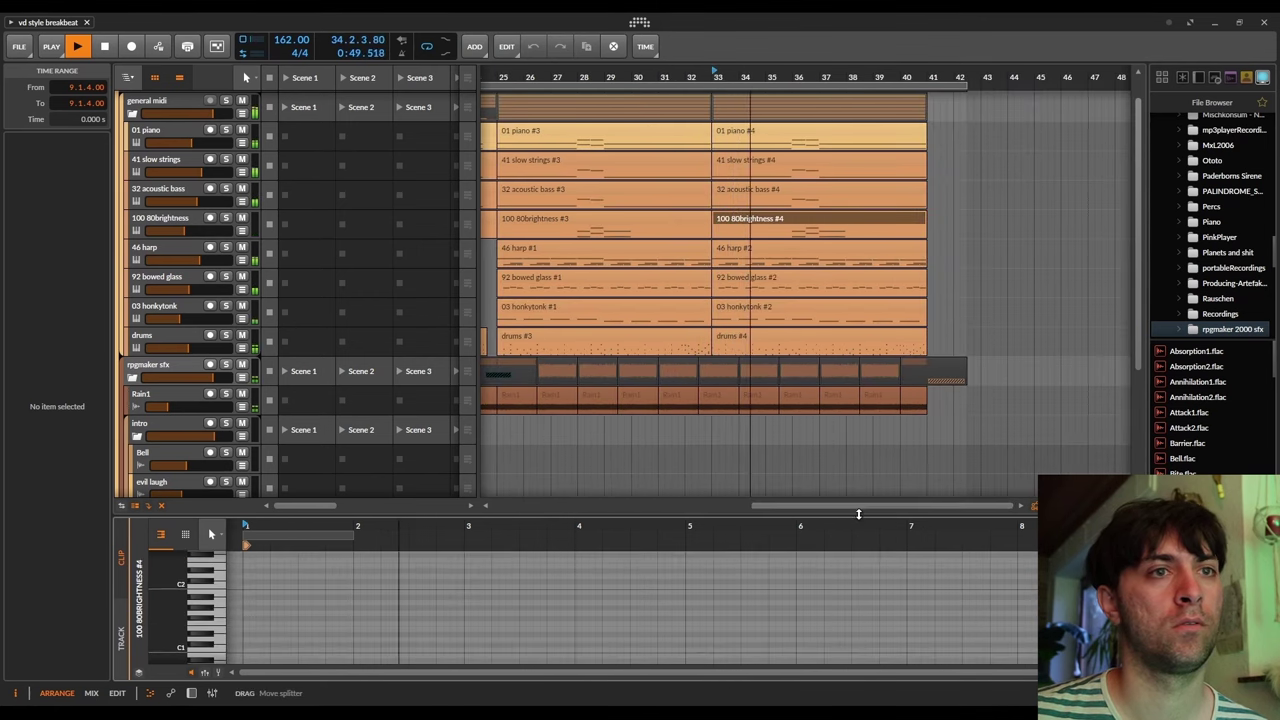
left_click_drag(862, 511, 805, 58)
- Close the note editor and unfold the outro folder showing Wind7 and Explosion7
scroll(754, 305, "up", 3)
scroll(686, 380, "up", 3)
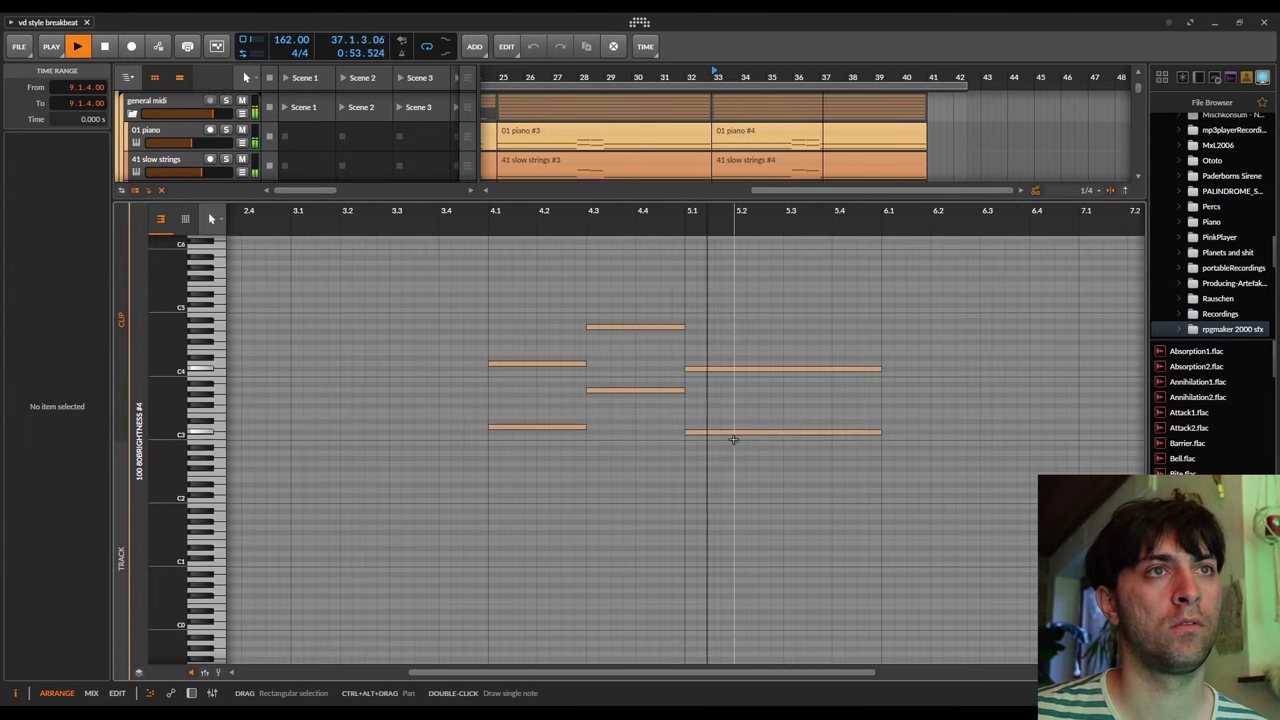
left_click(150, 693)
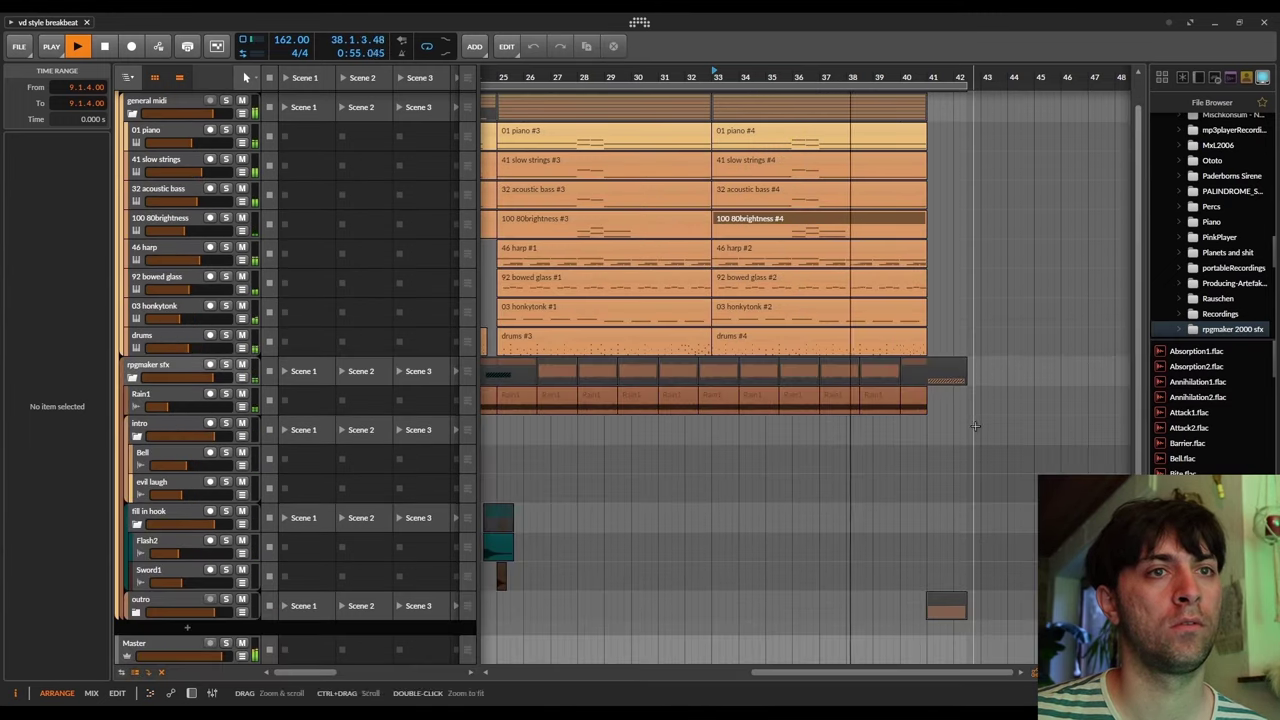
left_click(136, 611)
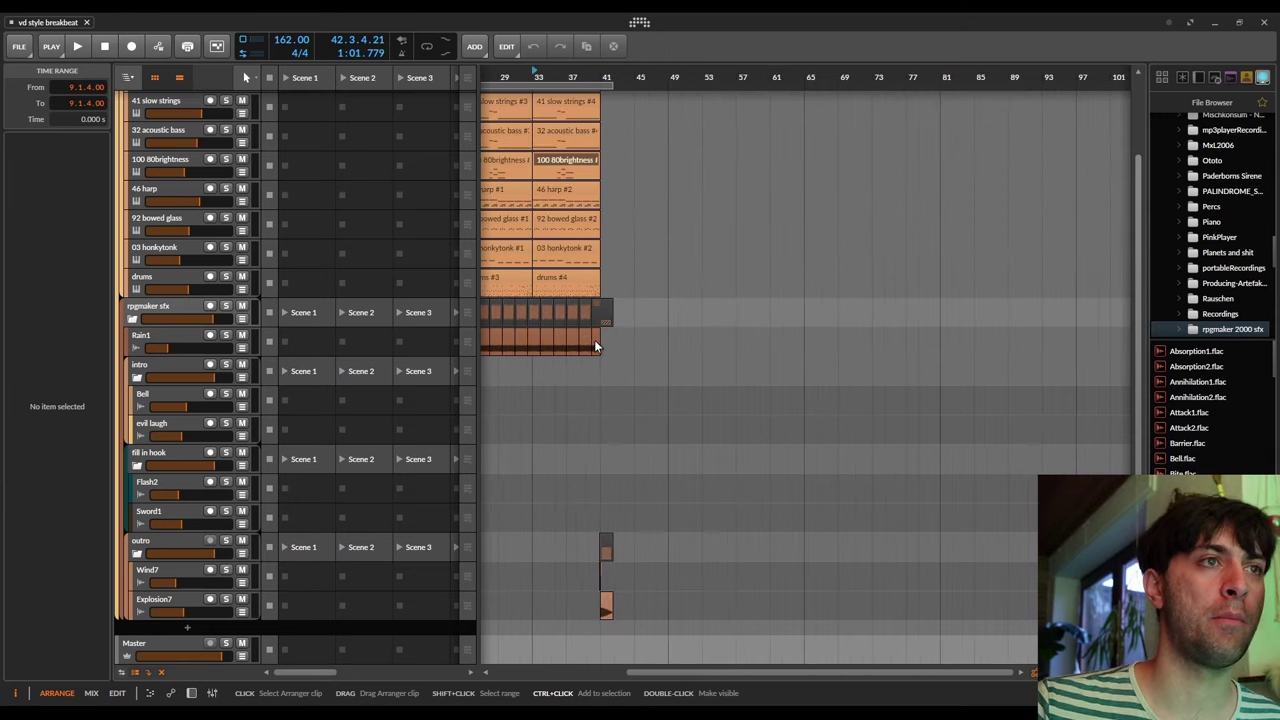
scroll(594, 339, "left", 5)
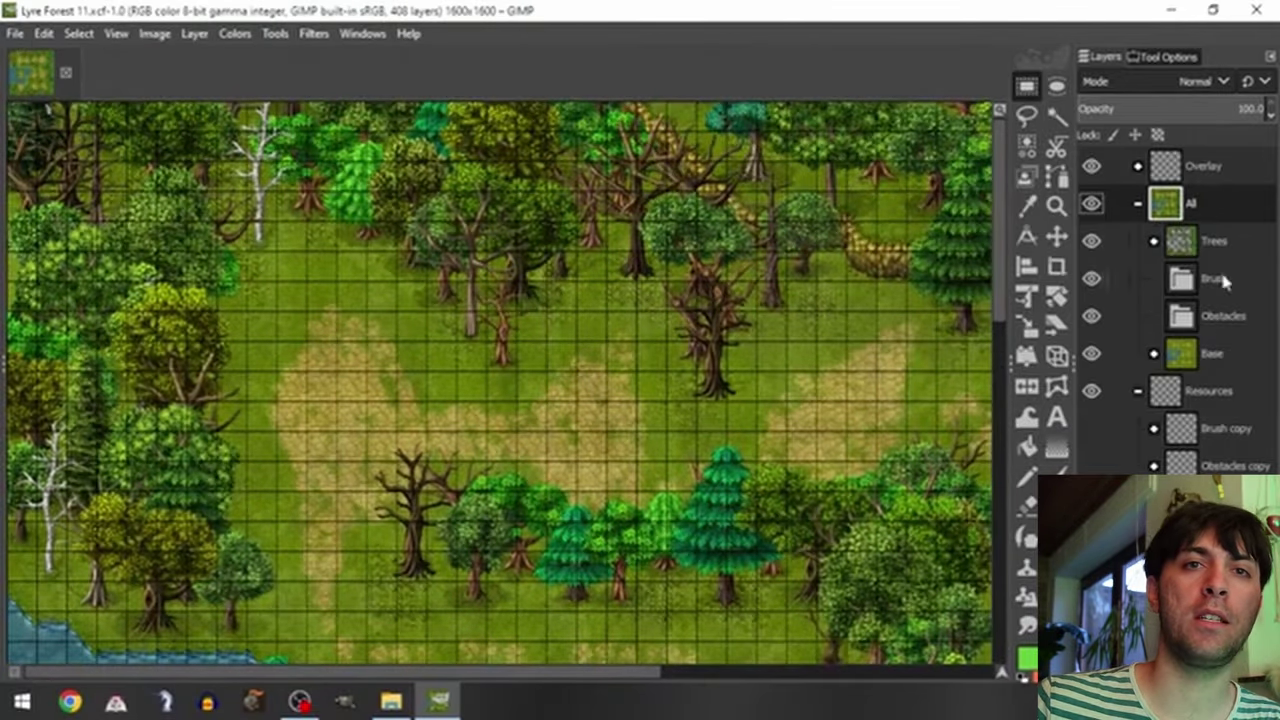
- Select the Brush, Brush copy and Obstacles copy layers of the Lyre Forest map in turn
left_click(1222, 281)
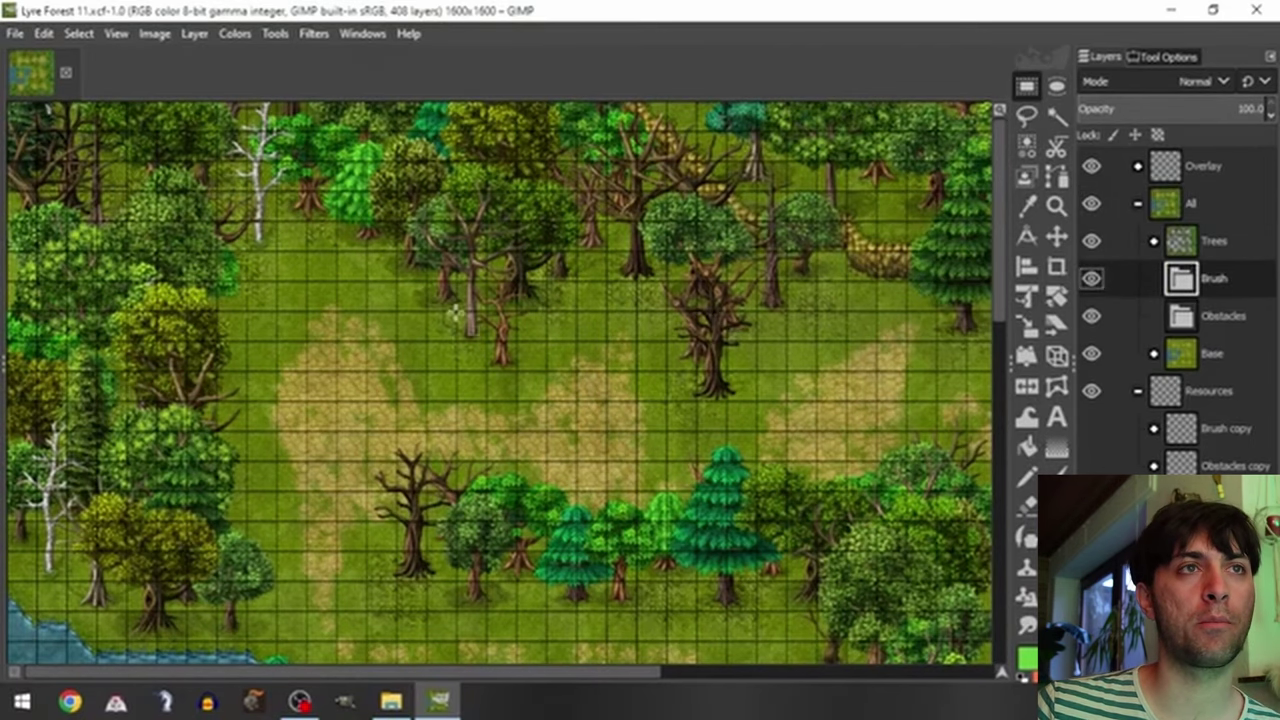
scroll(485, 315, "right", 5)
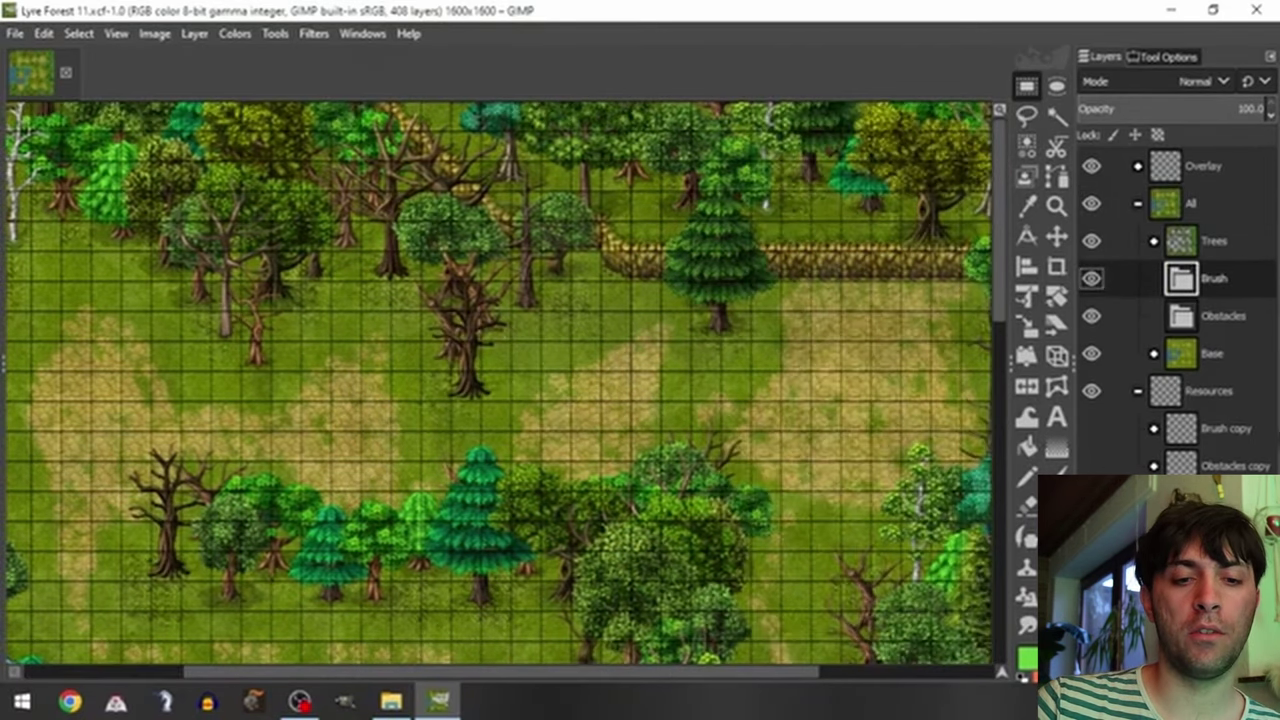
left_click(1230, 430)
left_click(1240, 468)
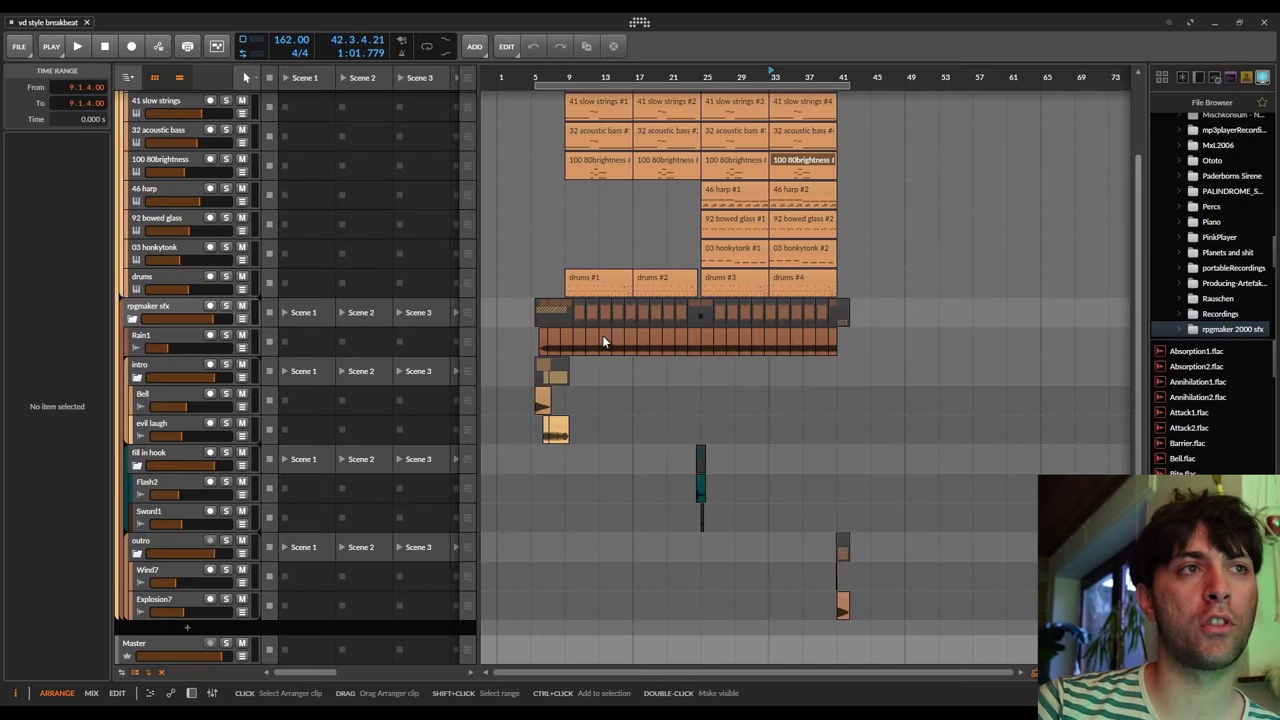
- Mute the rpgmaker sfx folder, solo general midi, and make the 01 piano row taller
scroll(602, 340, "up", 3)
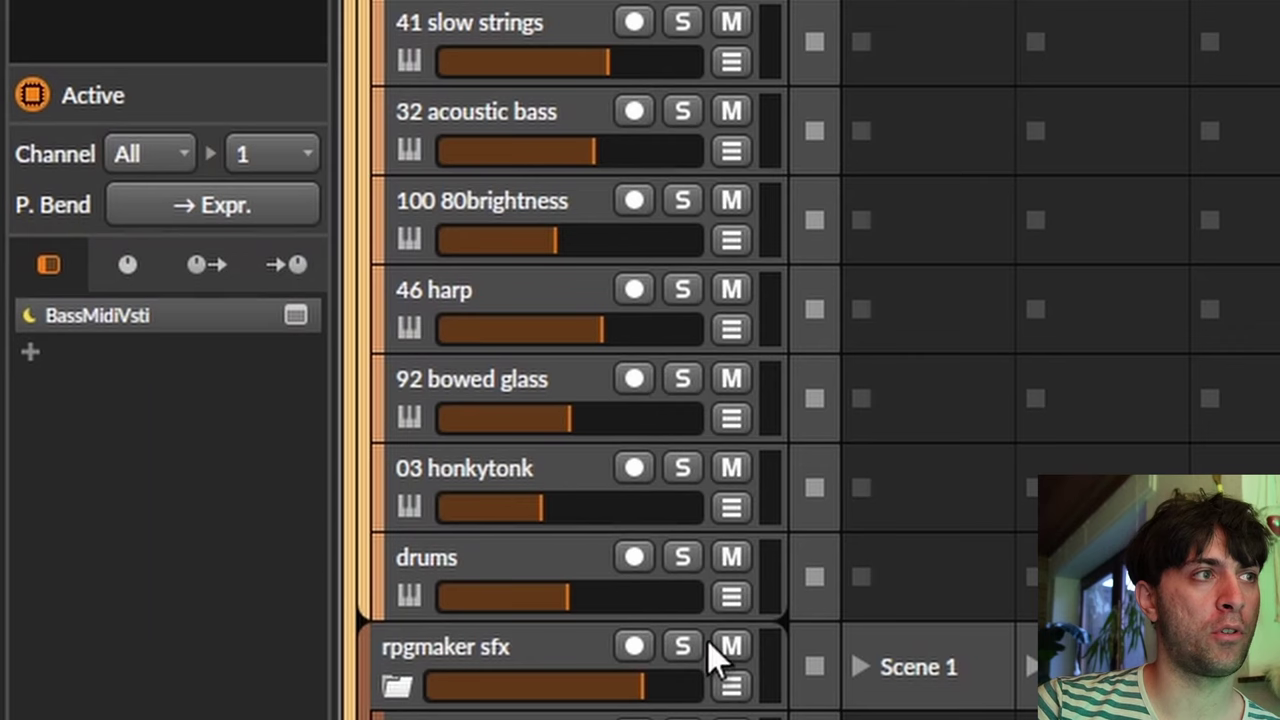
left_click(239, 391)
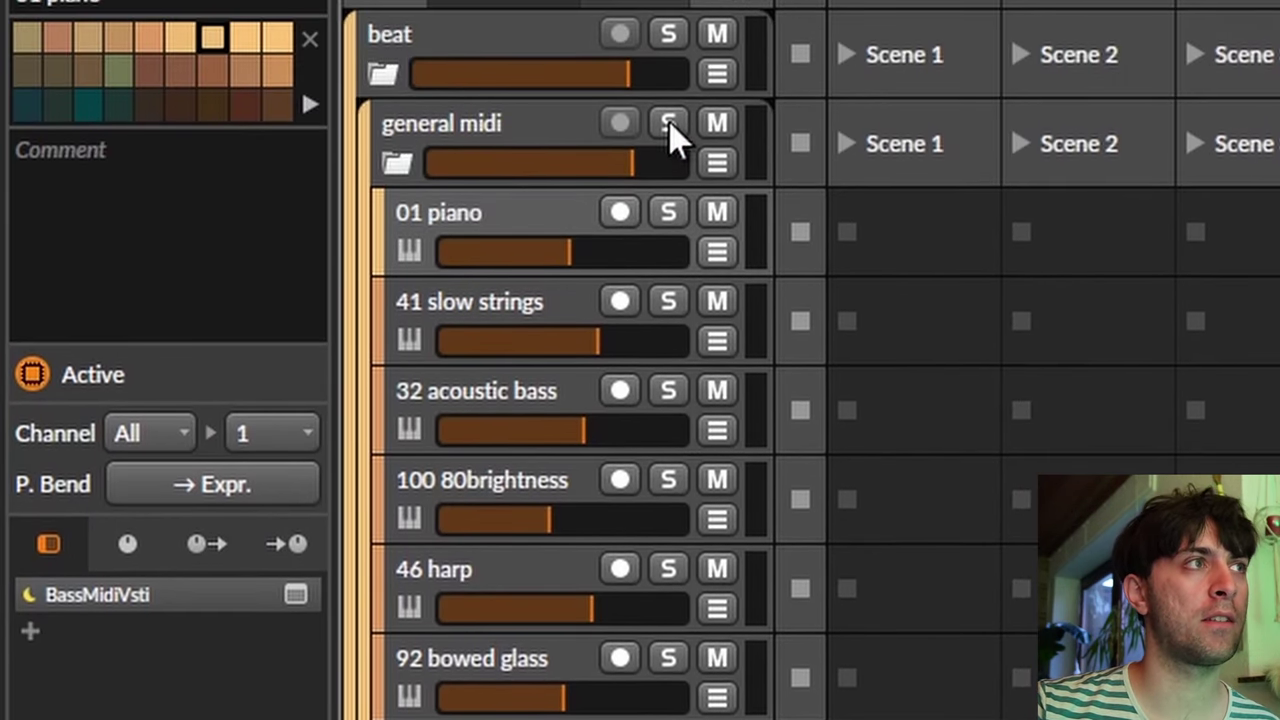
left_click(668, 124)
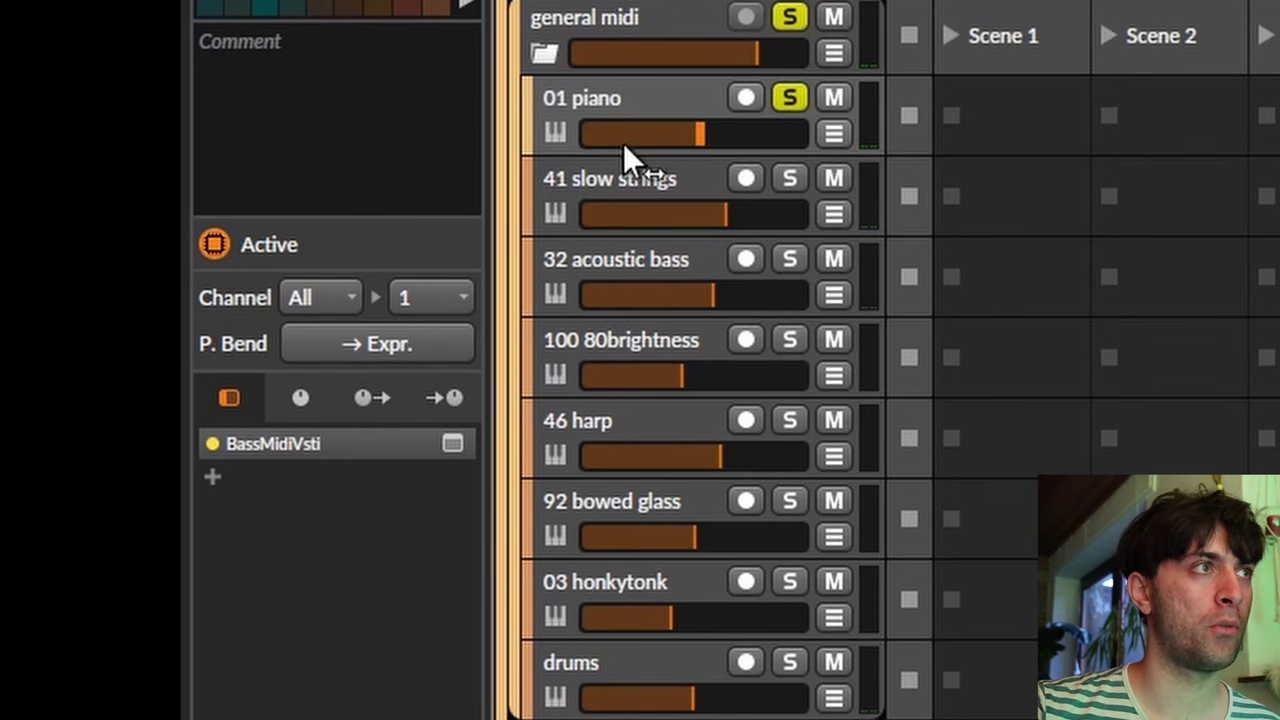
left_click_drag(626, 150, 640, 375)
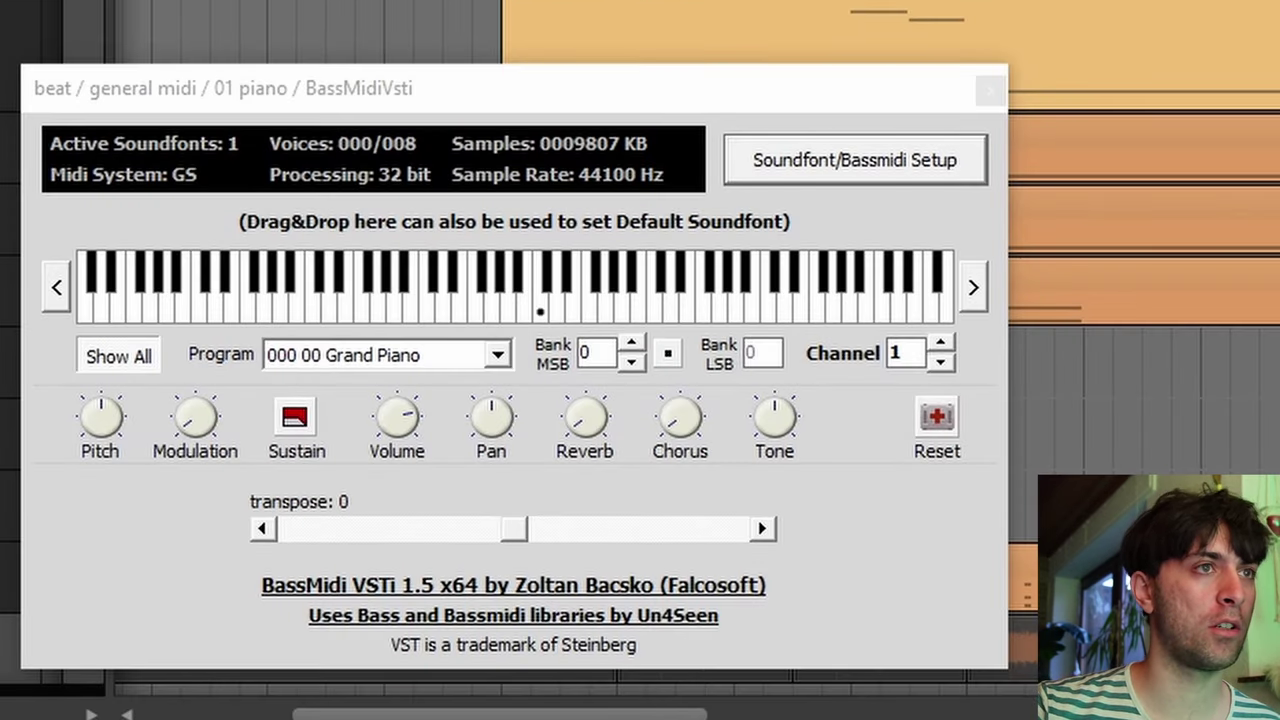
- Move the 01 piano BassMidiVsti window up and to the left
left_click(135, 104)
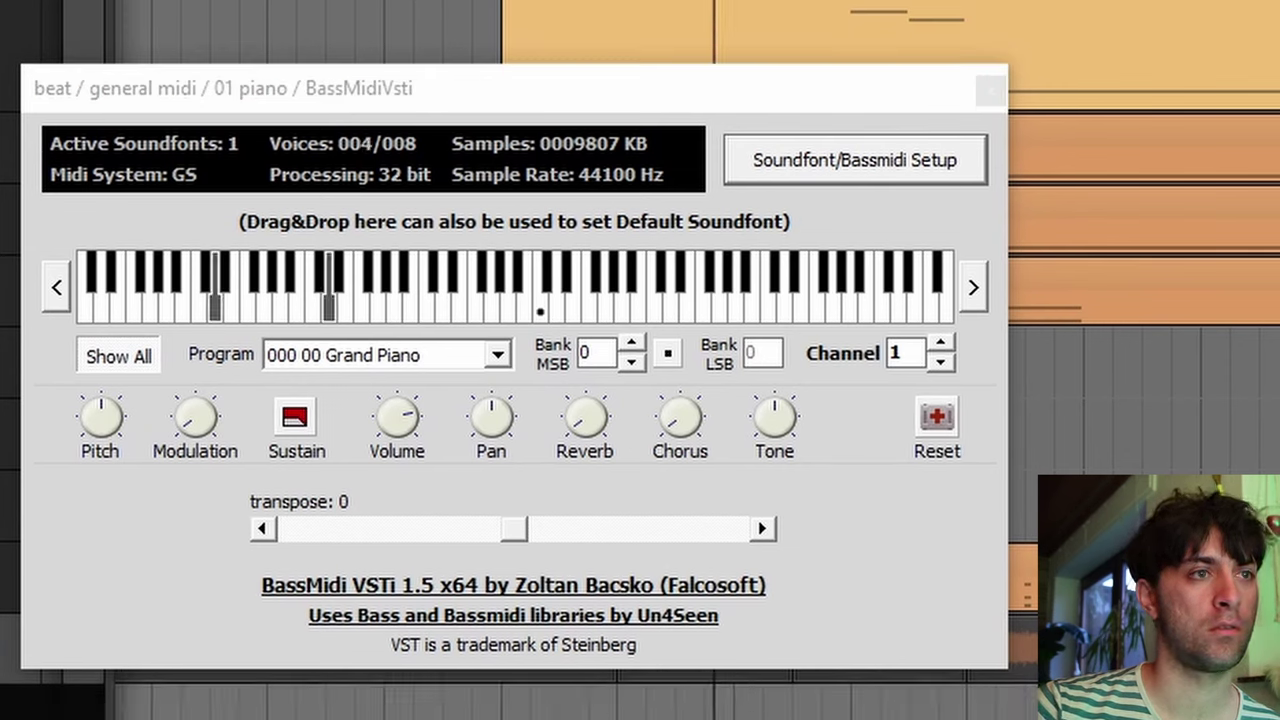
left_click_drag(645, 105, 555, 0)
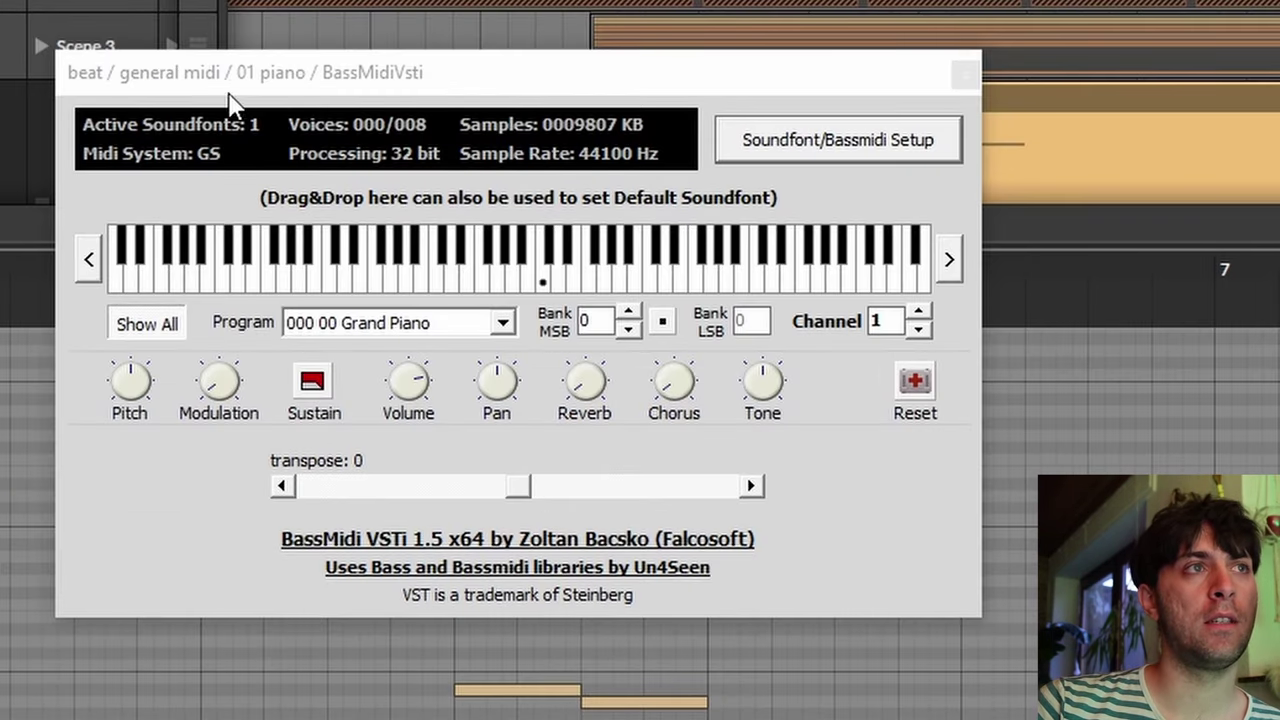
- Keep Casio SA-76 GM.sf2 as the default soundfont and close the Soundfont/Bassmidi Setup with OK
left_click(870, 150)
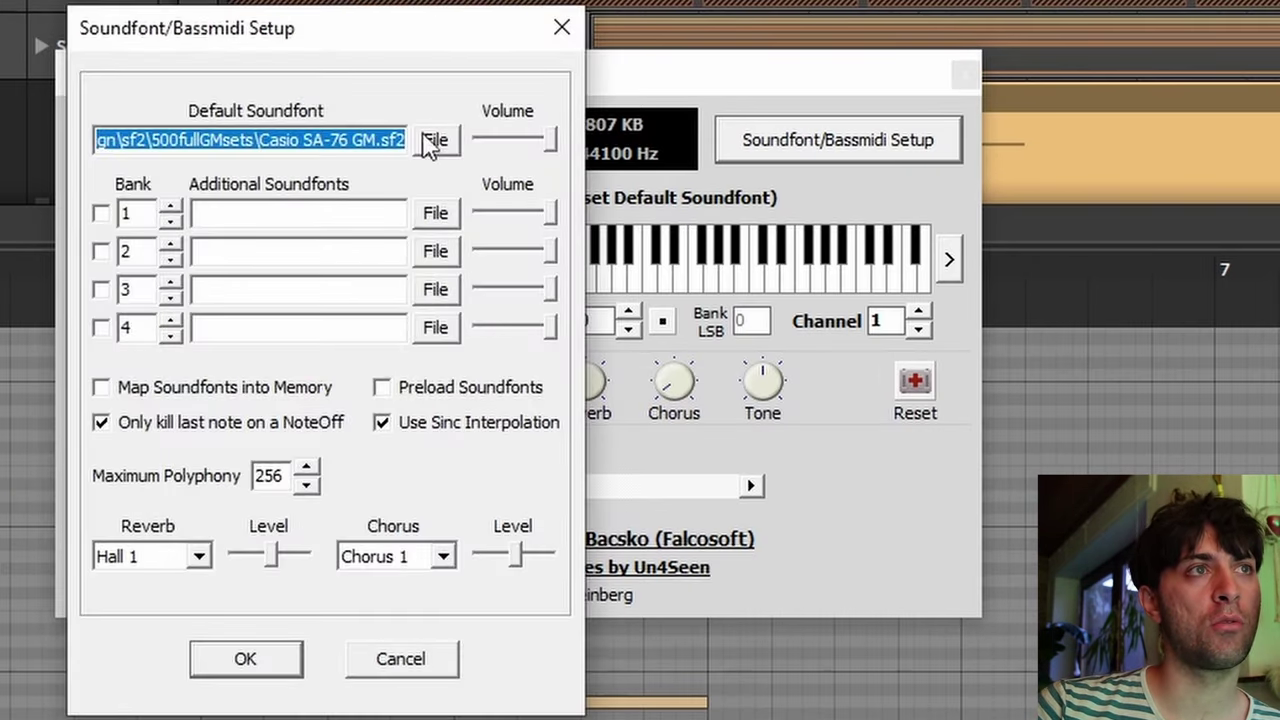
left_click(303, 140)
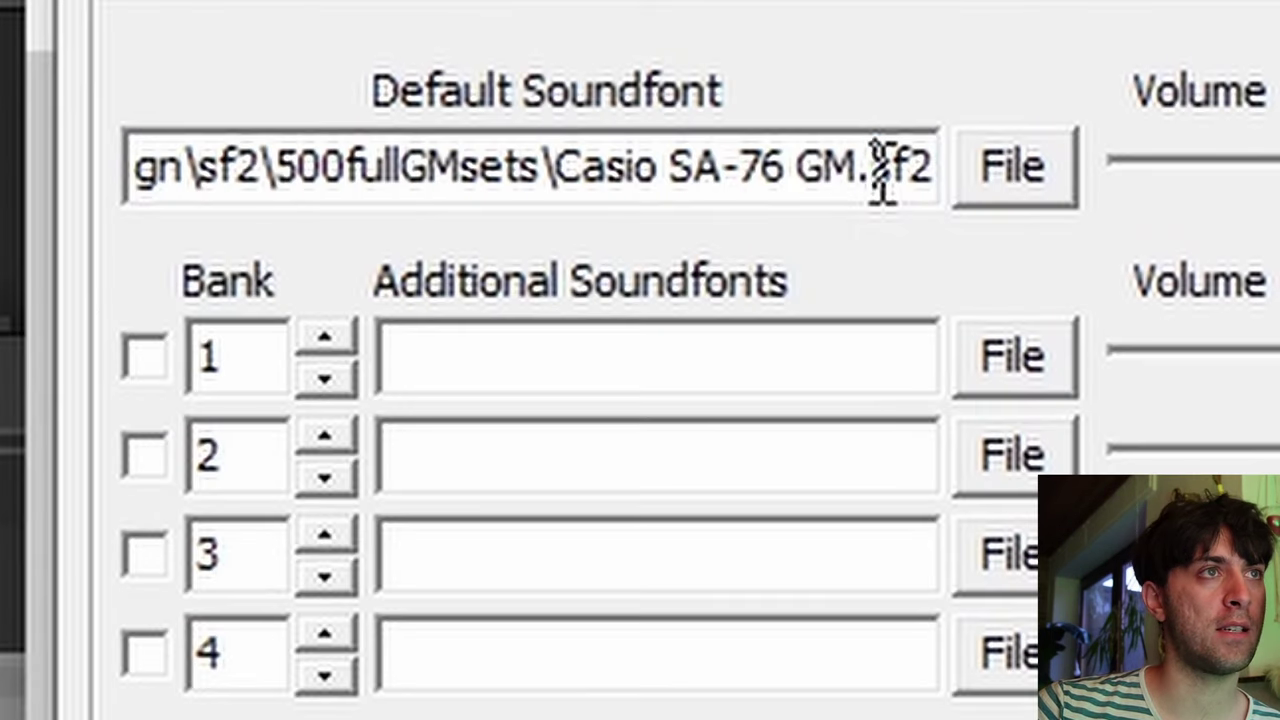
left_click_drag(387, 140, 444, 134)
left_click(378, 150)
left_click(435, 140)
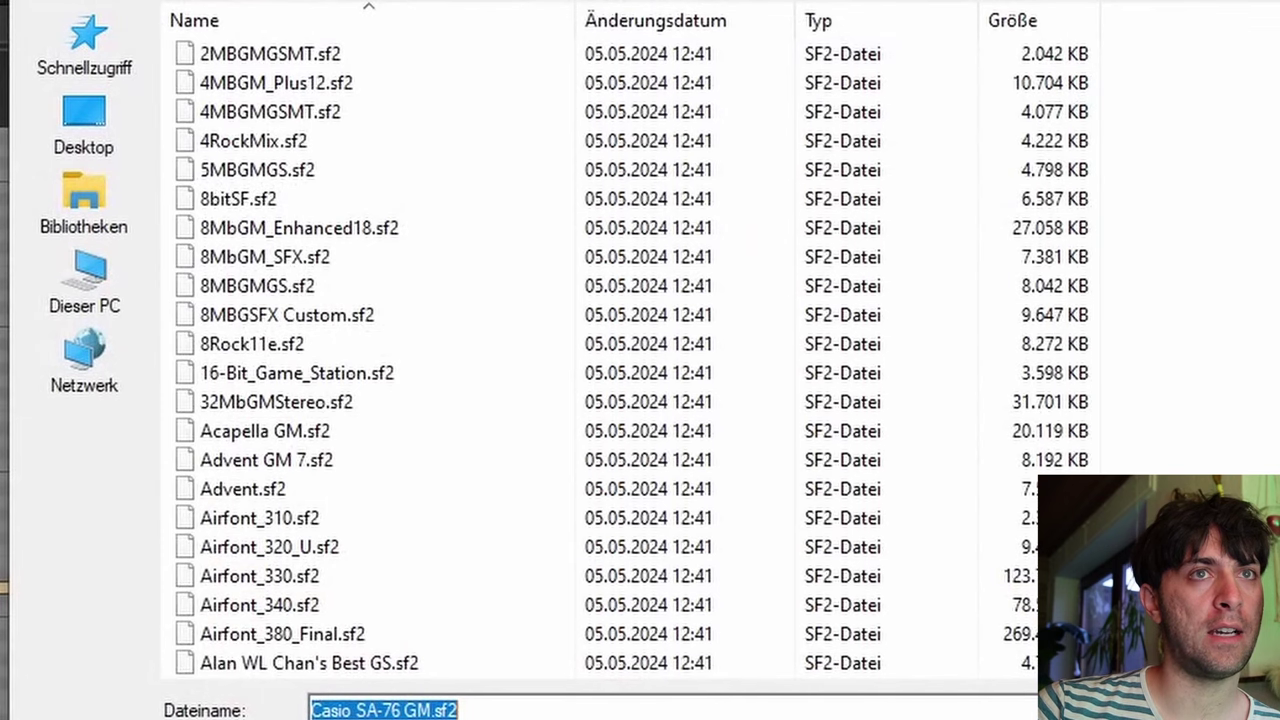
scroll(600, 360, "down", 20)
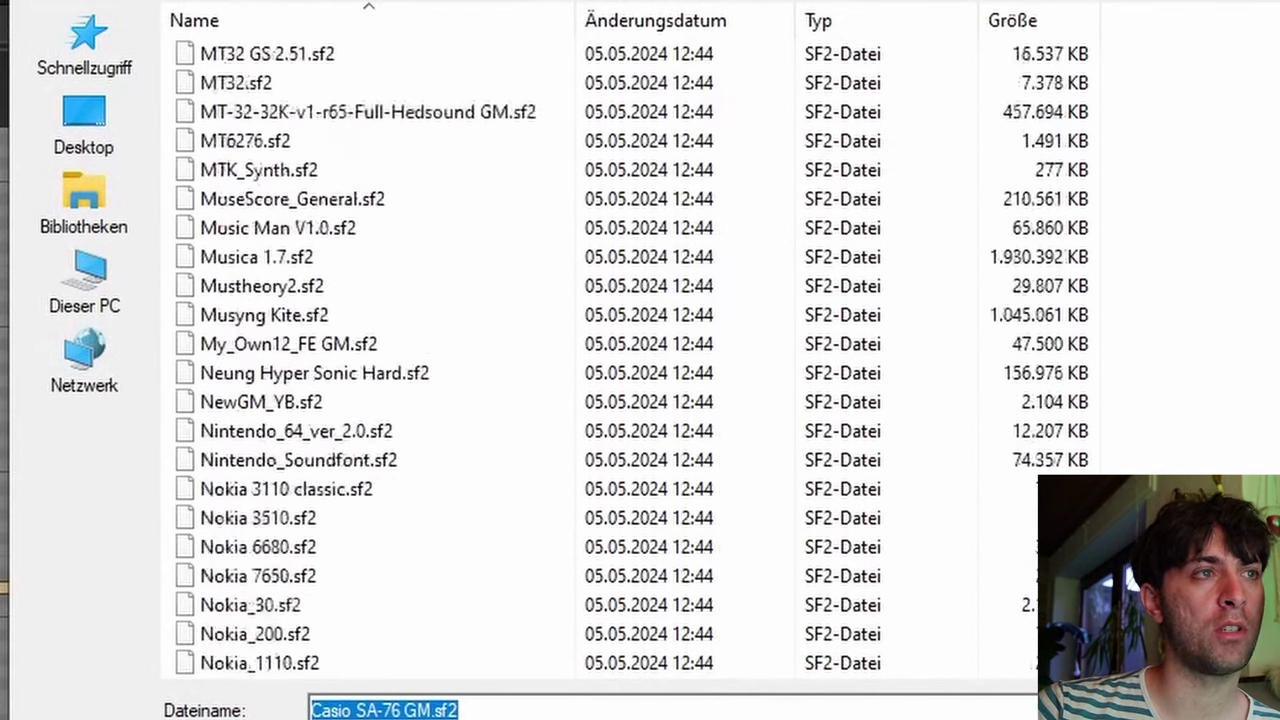
scroll(600, 360, "down", 15)
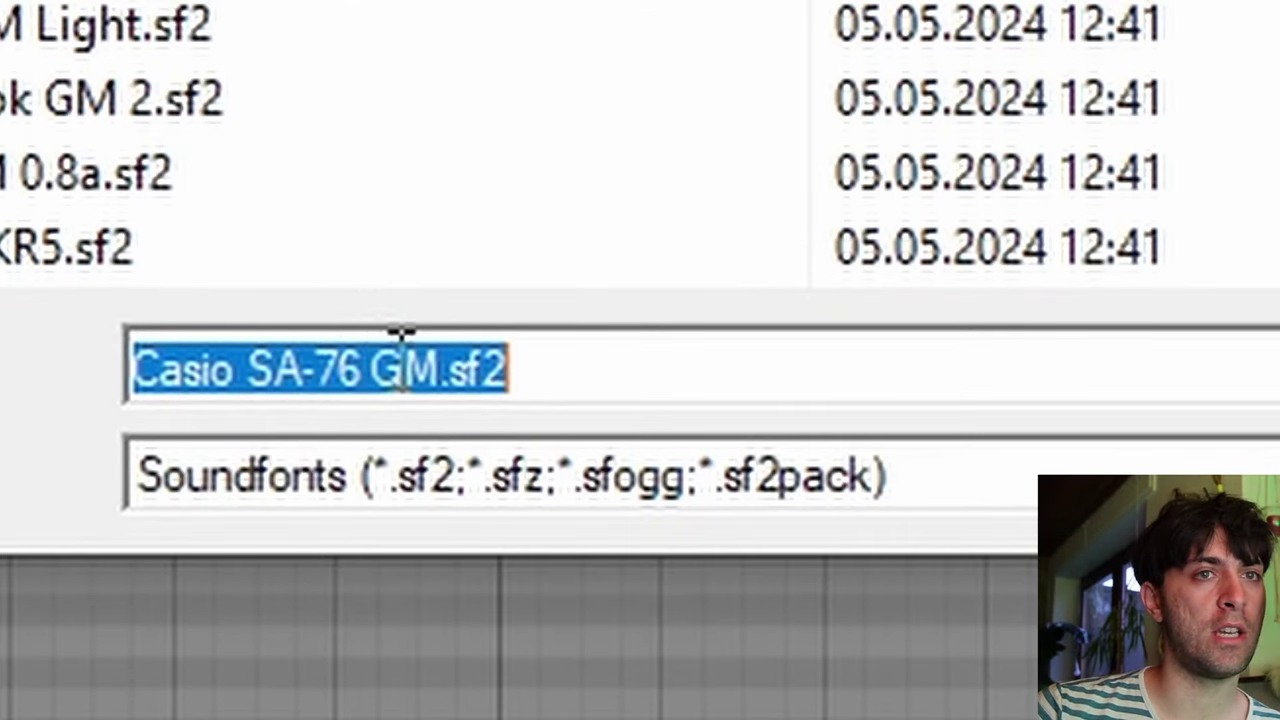
key("Return")
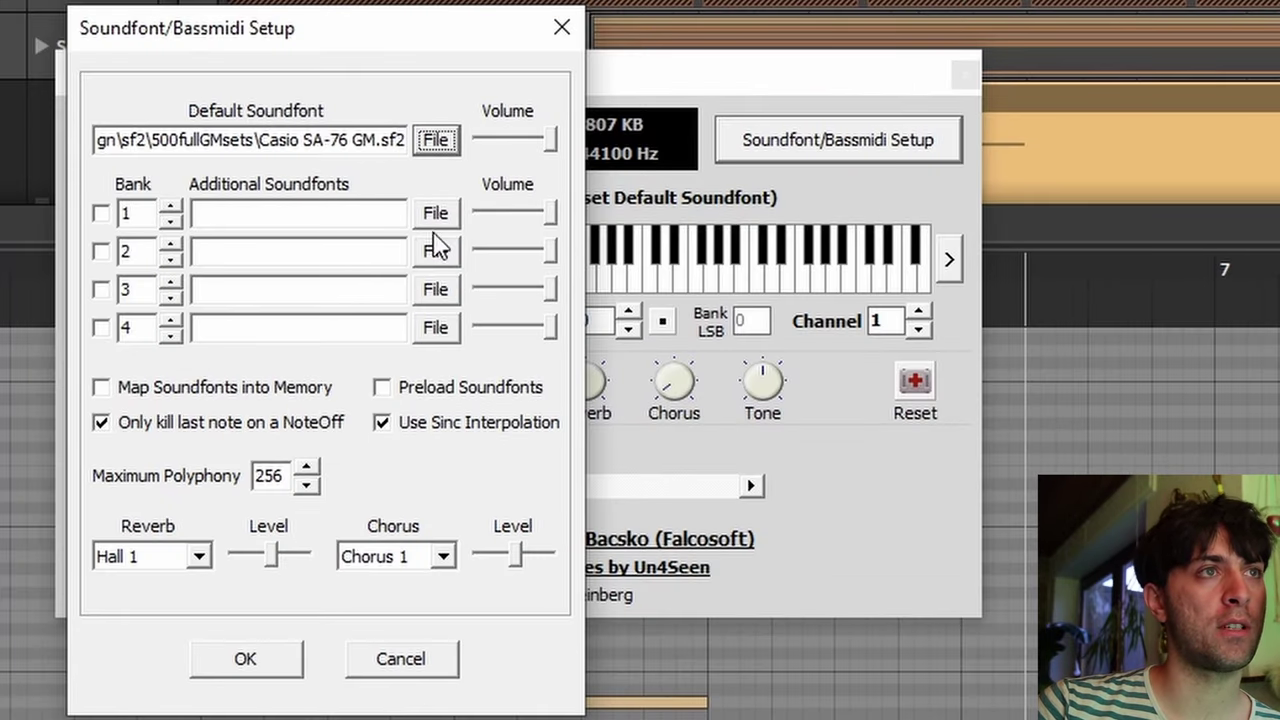
left_click(268, 668)
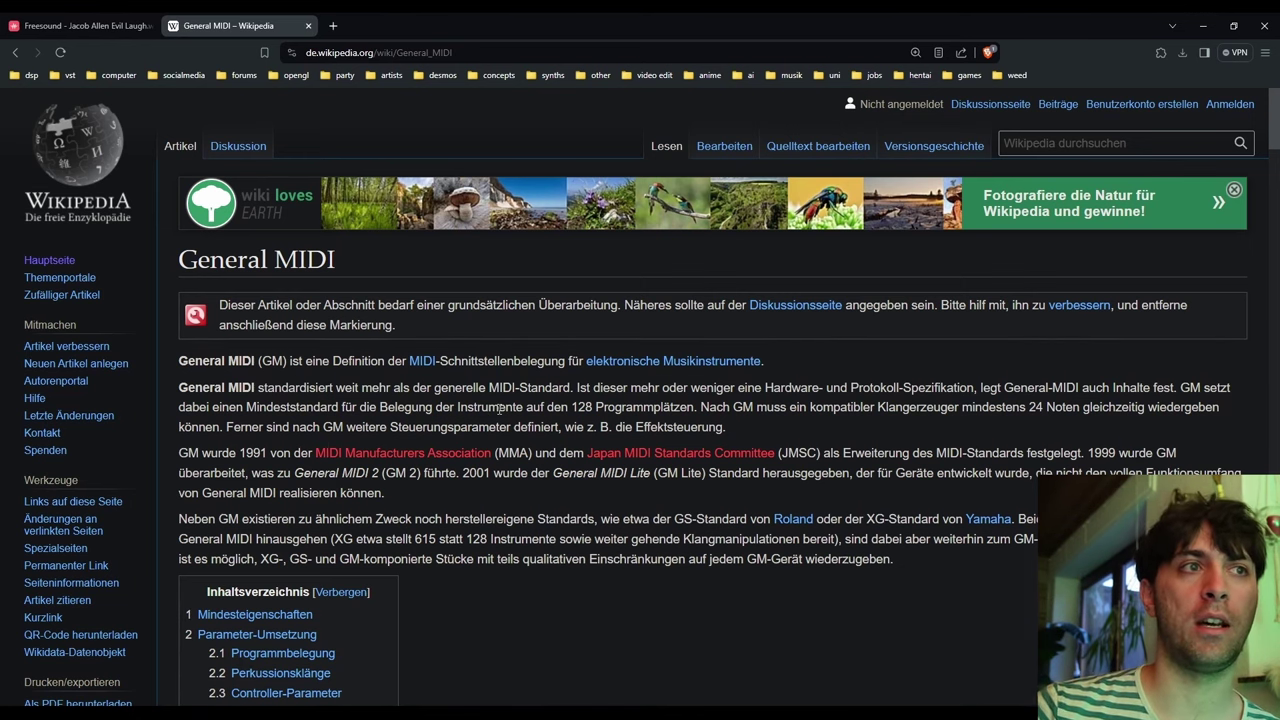
- Read the General MIDI program table past Bright Piano and Electric Grand Piano down to the drum list
scroll(498, 409, "down", 15)
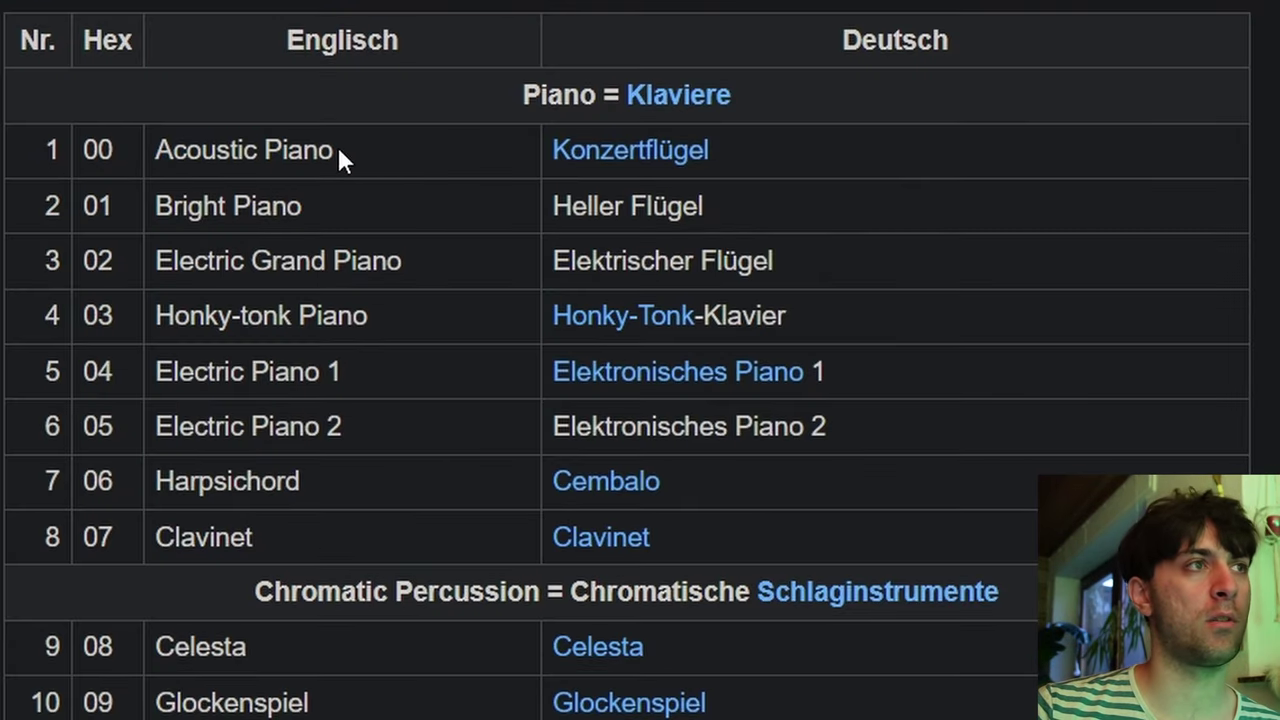
left_click_drag(157, 205, 337, 217)
left_click(337, 217)
left_click_drag(167, 266, 415, 254)
left_click(417, 252)
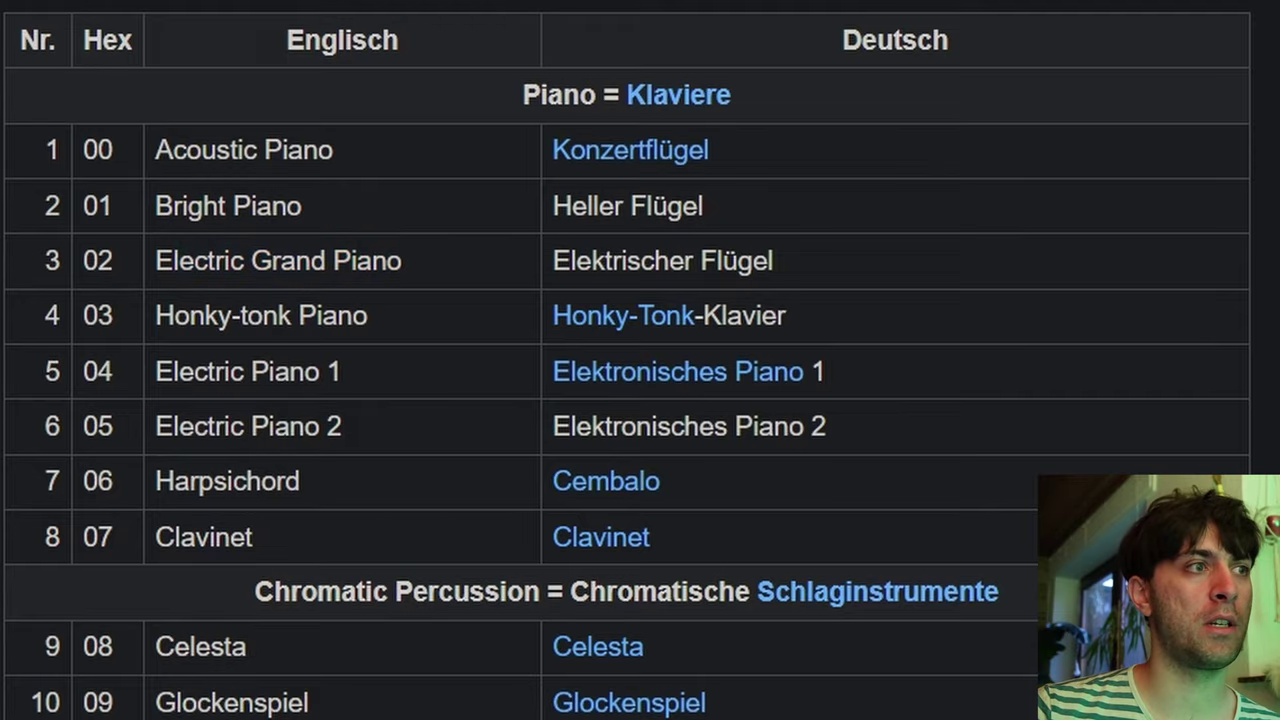
scroll(640, 360, "down", 20)
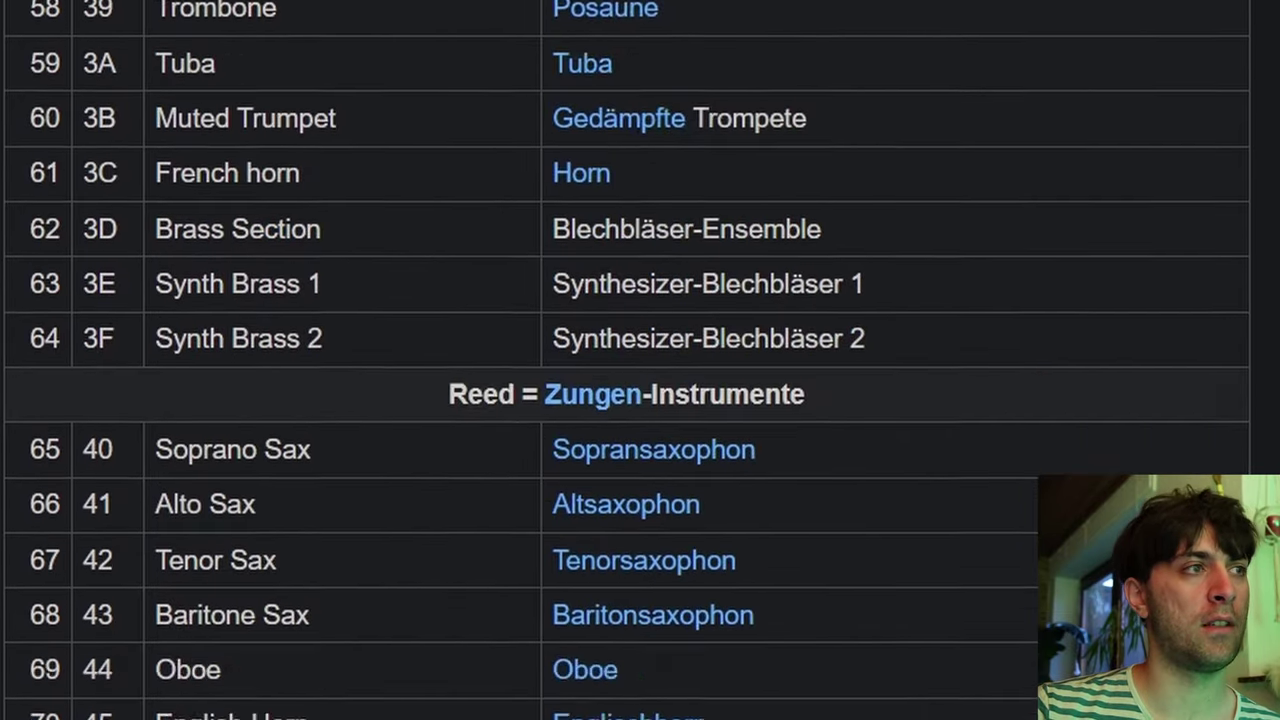
scroll(55, 187, "down", 20)
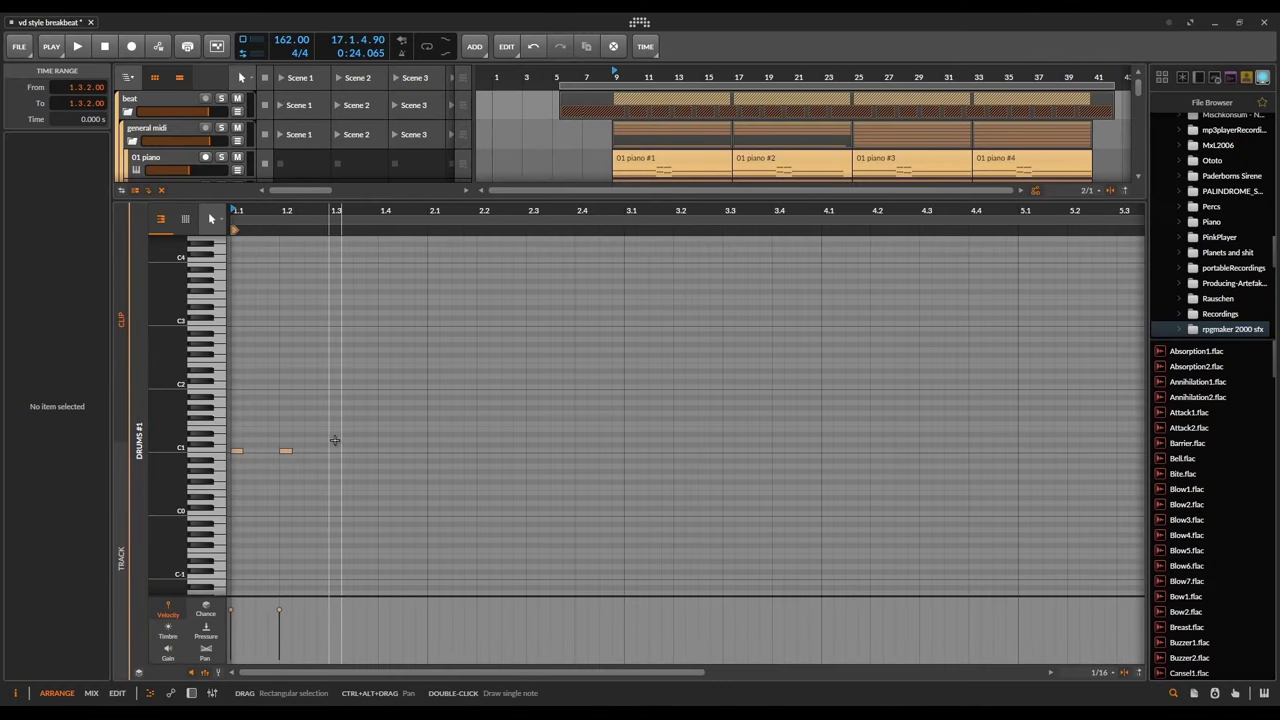
- Draw the basic drum pattern of repeating hits with higher accent notes in the drums clip
double_click(335, 440)
double_click(409, 451)
double_click(458, 451)
double_click(483, 451)
double_click(532, 440)
double_click(236, 419)
double_click(286, 419)
double_click(335, 419)
double_click(384, 419)
double_click(409, 398)
double_click(458, 419)
double_click(483, 419)
double_click(508, 419)
double_click(533, 419)
double_click(582, 398)
scroll(445, 400, "down", 2)
- Duplicate the drum pattern with Ctrl+D and add two extra notes to the copy
key("ctrl+d")
key("ctrl+d")
scroll(600, 400, "up", 2)
double_click(630, 413)
double_click(565, 403)
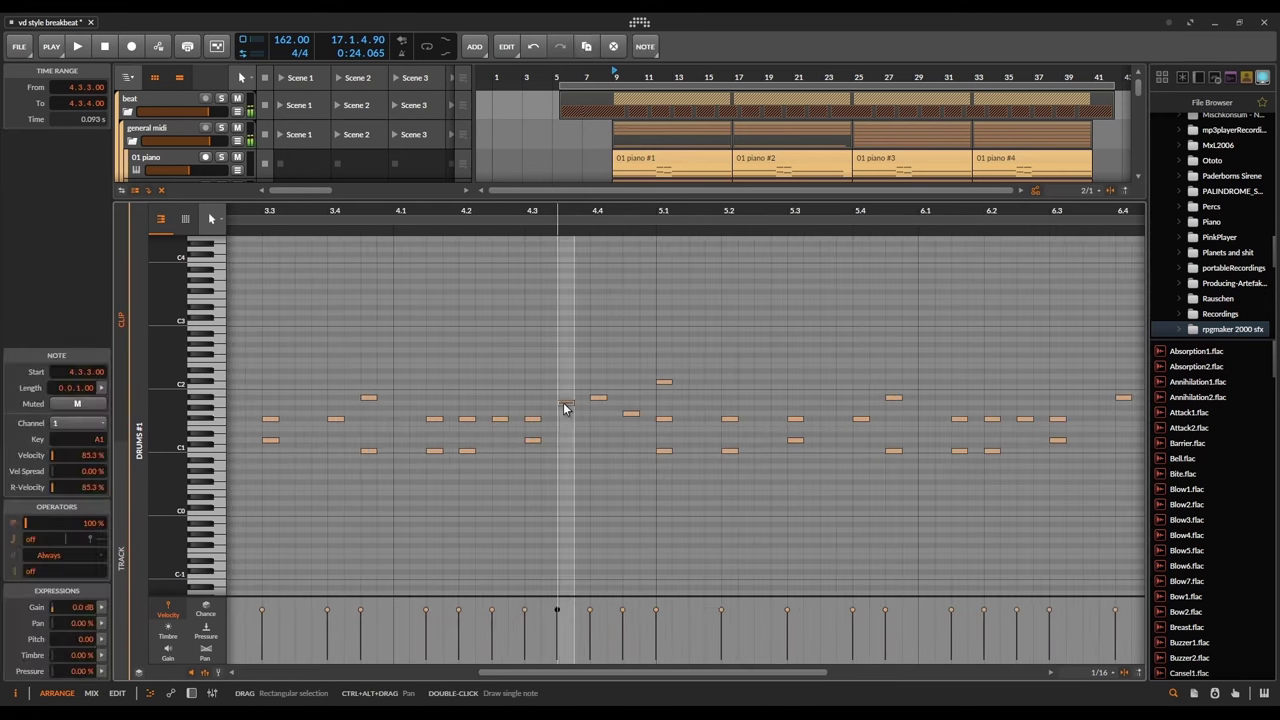
scroll(563, 407, "up", 1)
scroll(800, 420, "right", 5)
- Write the bar-8 fill with four D1 hits and D#1 notes at 8.2.3 and 8.3.3, then play it
double_click(993, 440)
double_click(1015, 440)
double_click(1037, 440)
double_click(1059, 440)
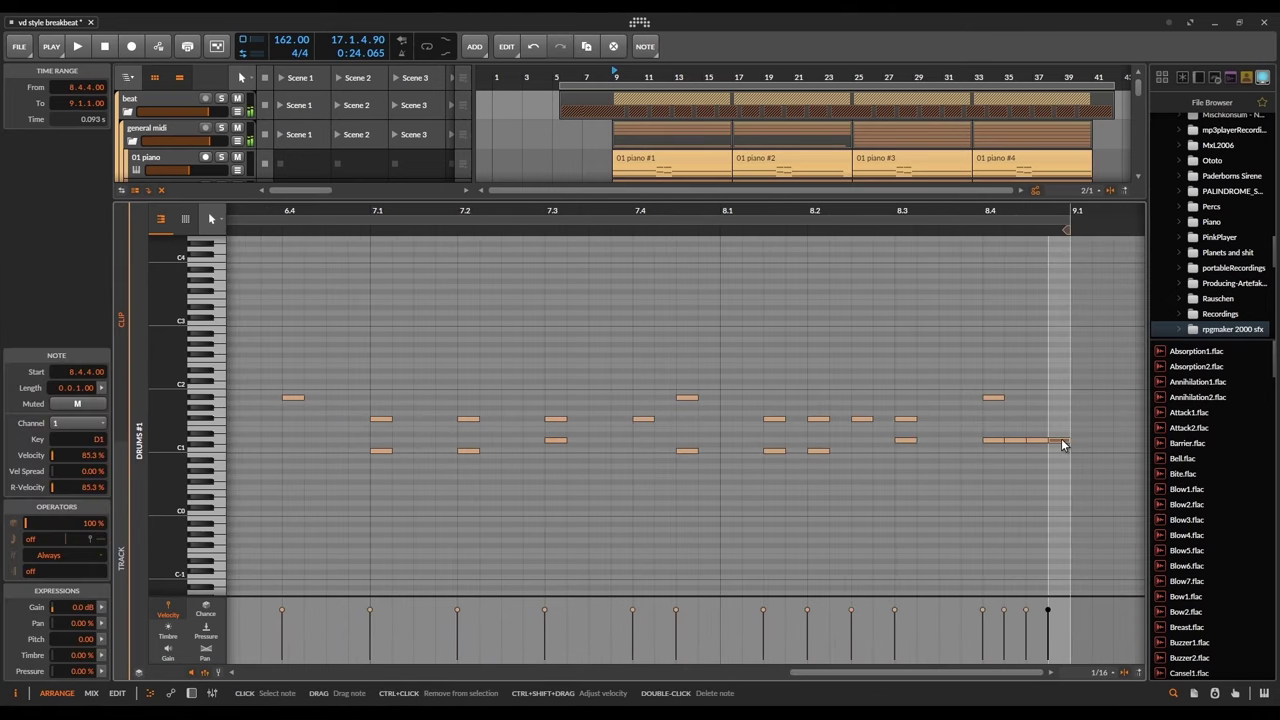
double_click(950, 435)
left_click_drag(862, 419, 862, 435)
scroll(820, 443, "down", 3)
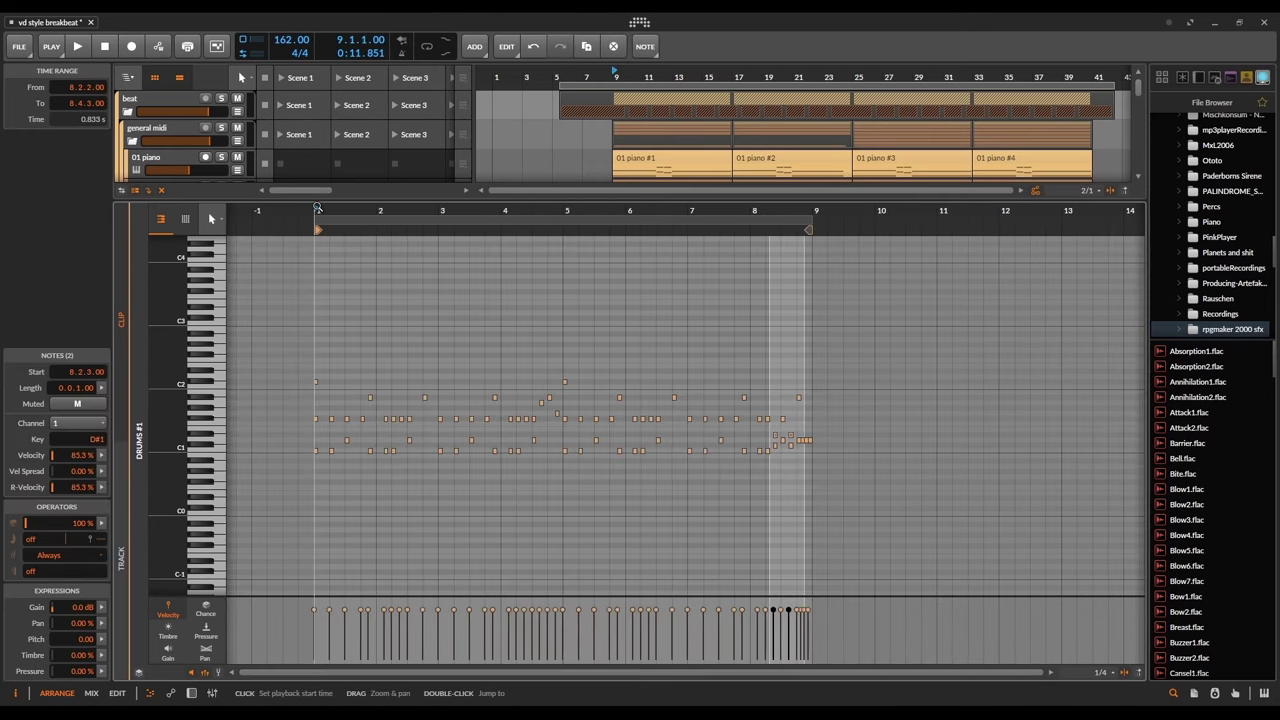
key("space")
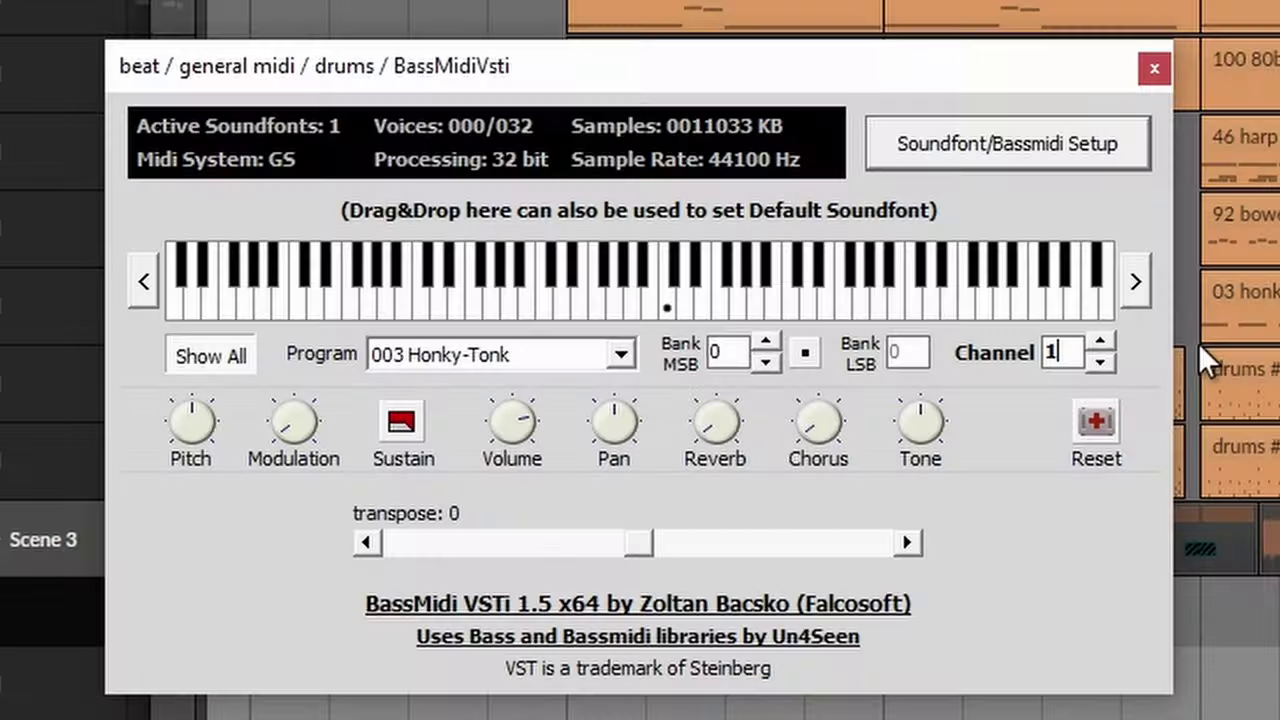
- Set the drums track's BassMidi to channel 10 with program 000 Drums
type("0")
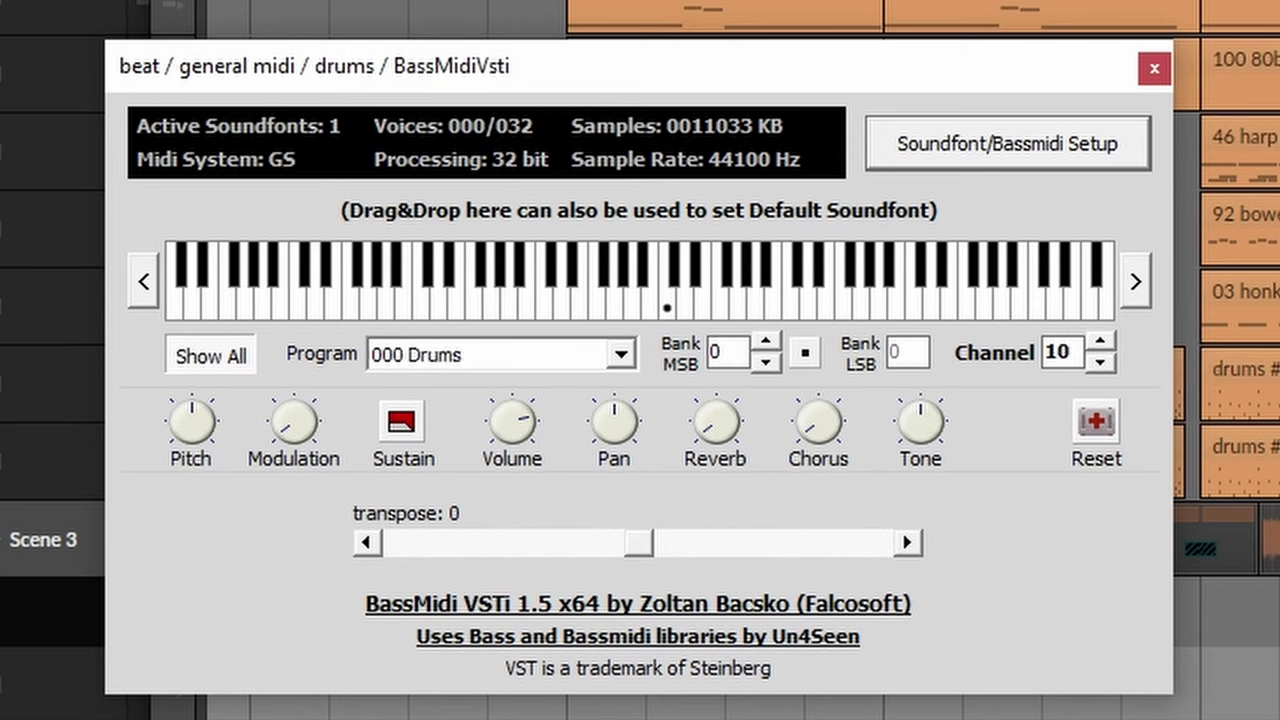
left_click(444, 355)
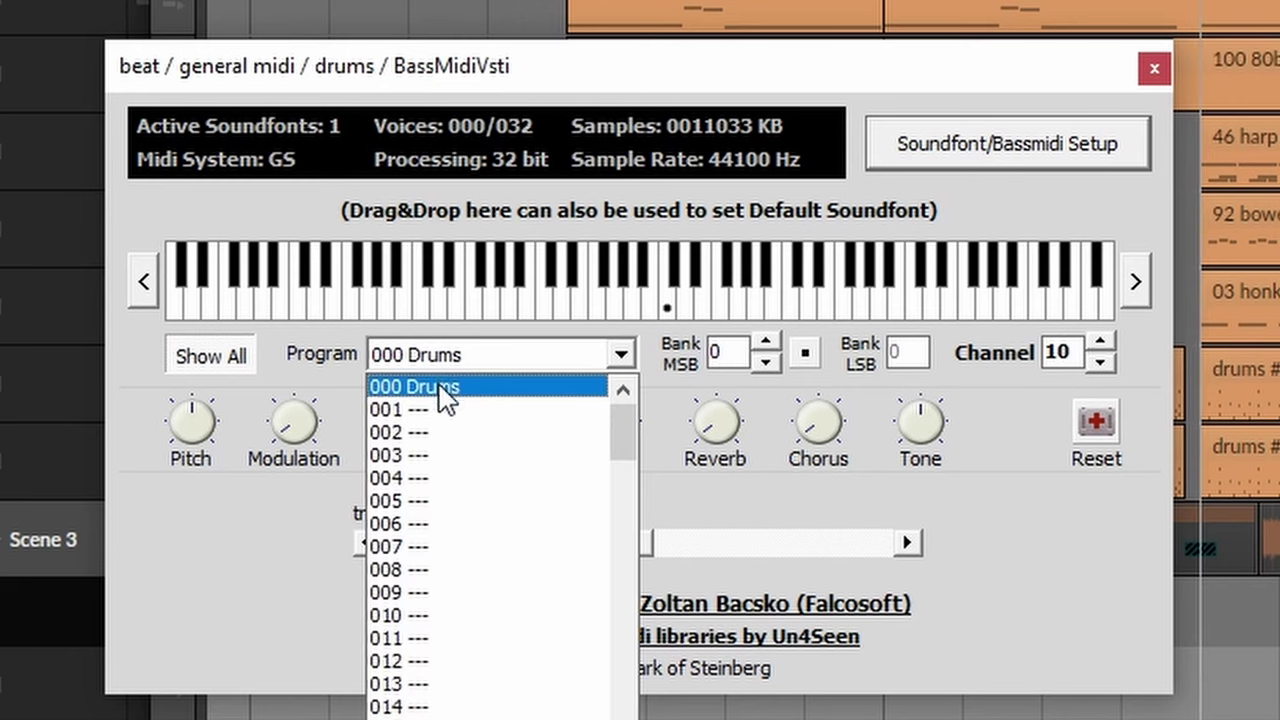
left_click_drag(611, 437, 462, 405)
left_click(408, 396)
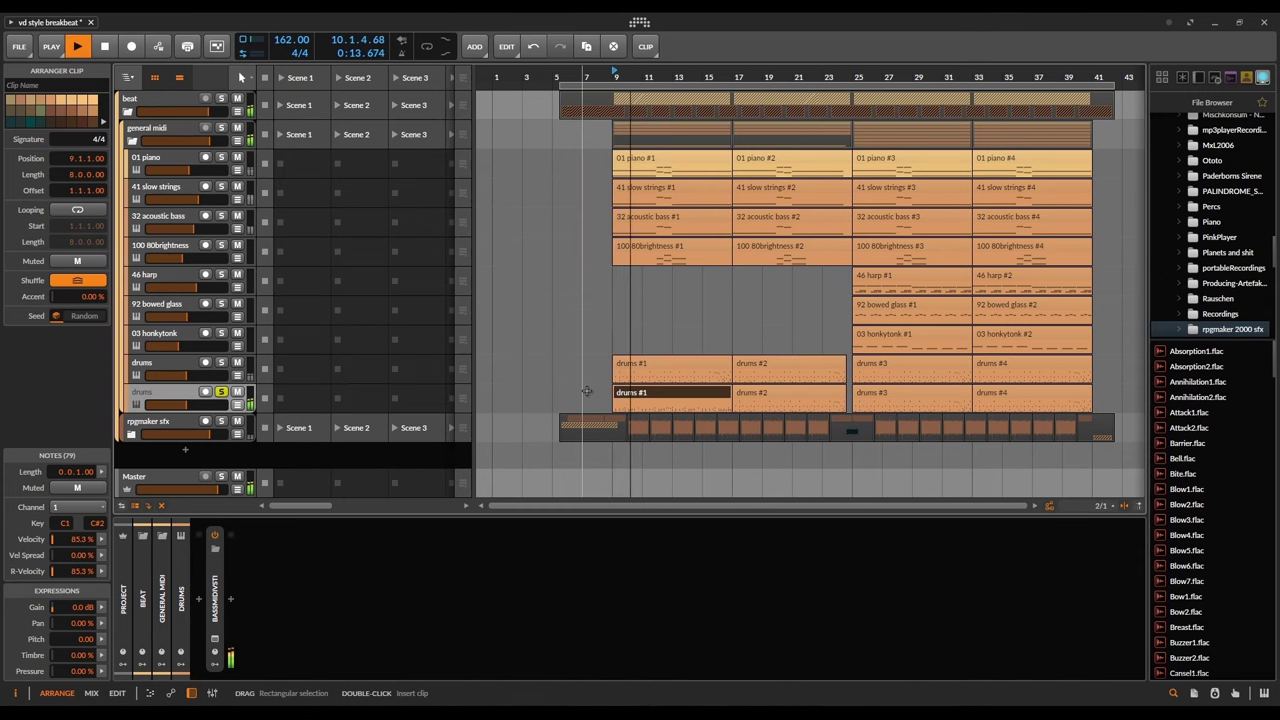
- Move every note in the drums clip to MIDI channel 10 and play it back
key("e")
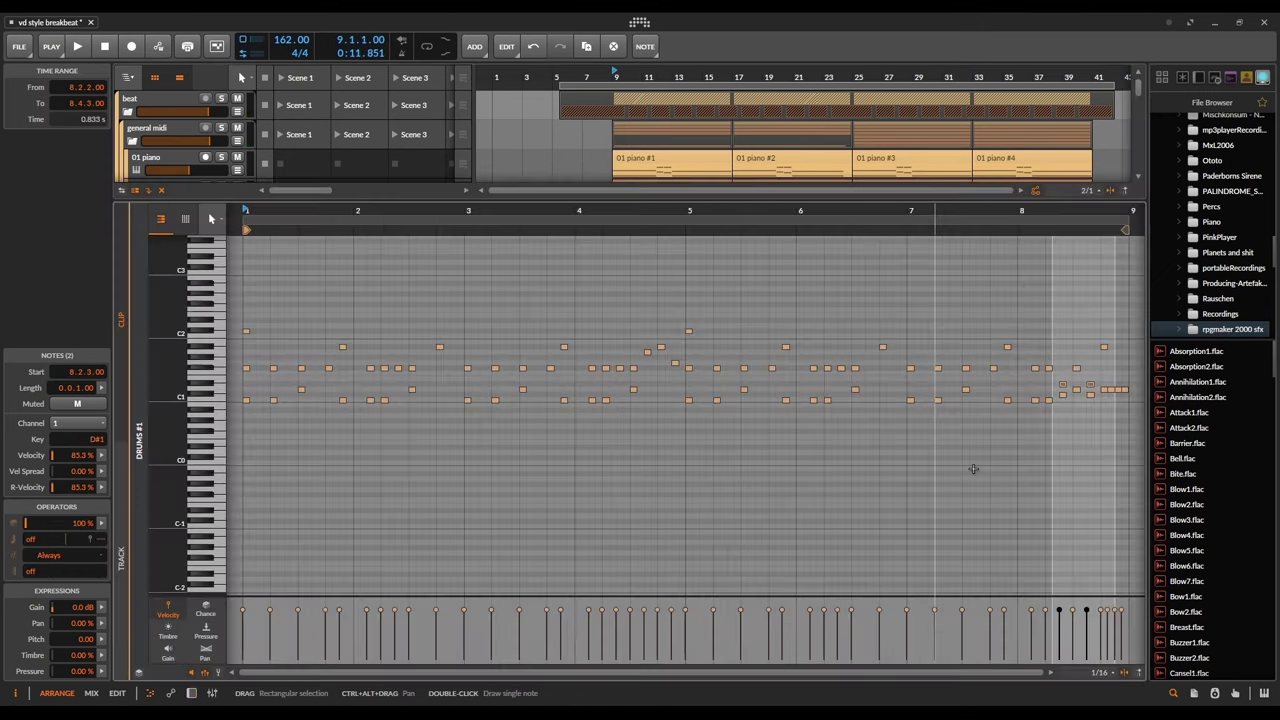
left_click(1012, 443)
key("ctrl+a")
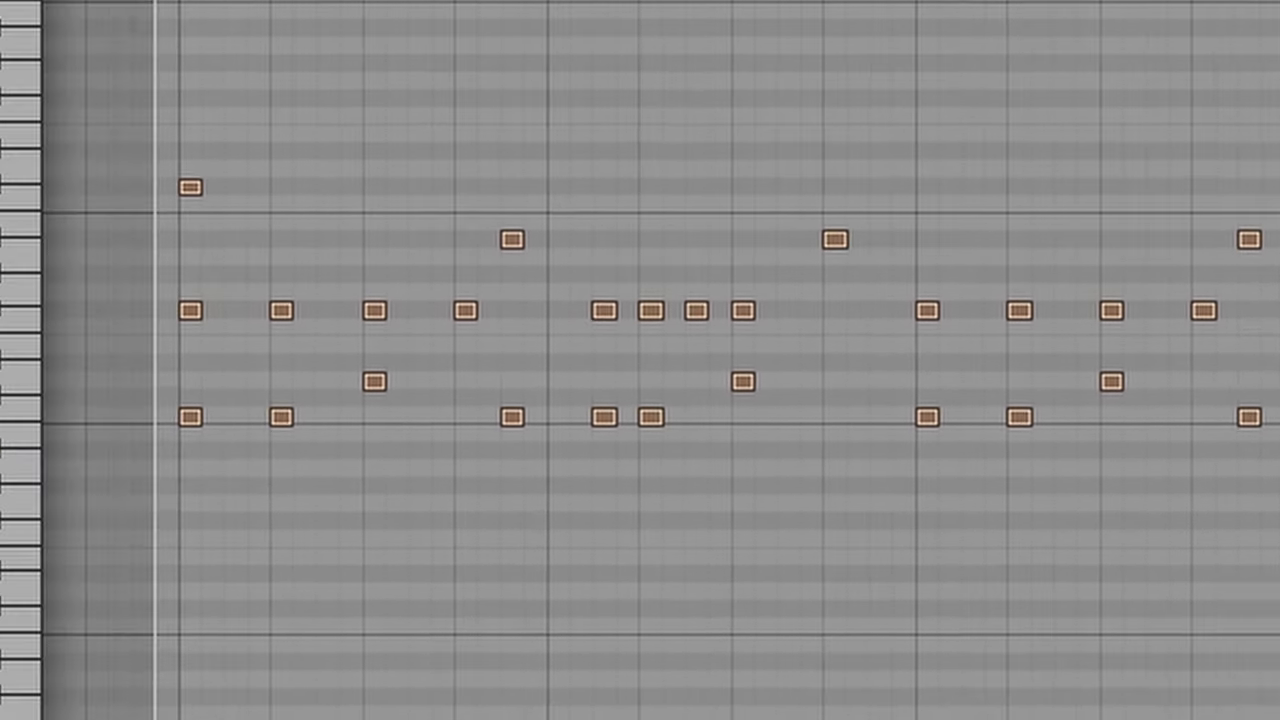
left_click(87, 423)
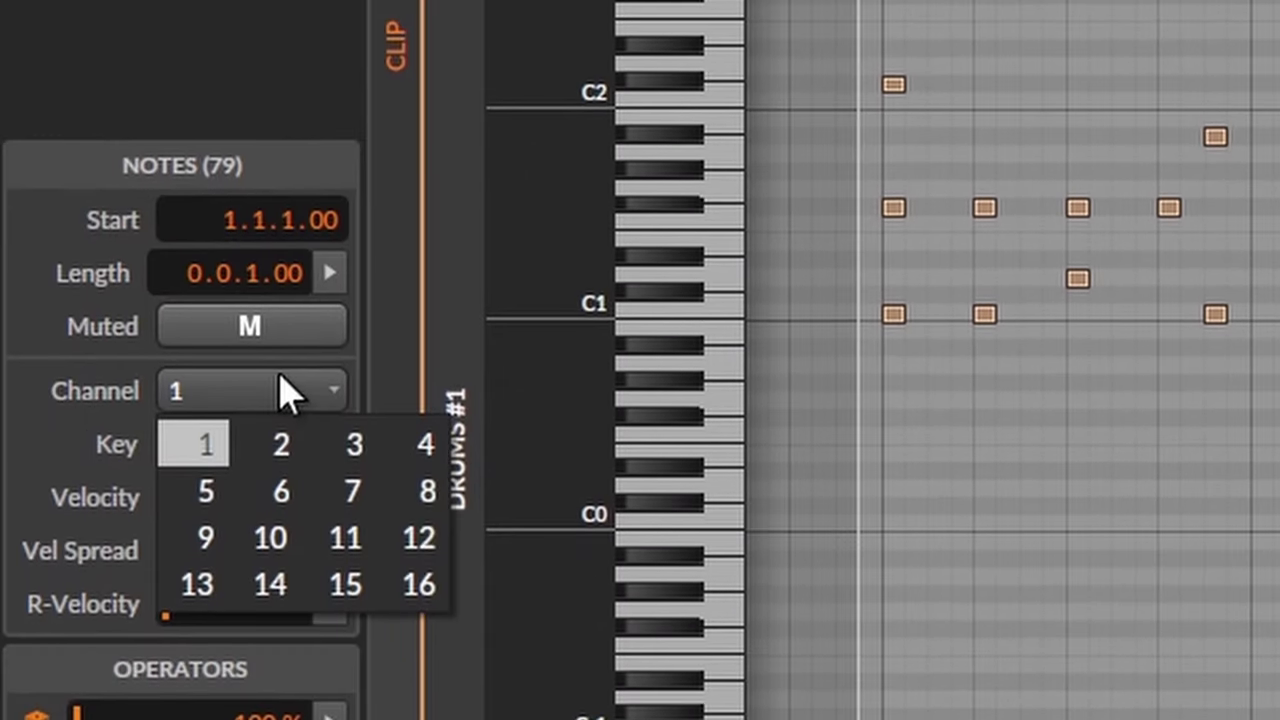
left_click(270, 538)
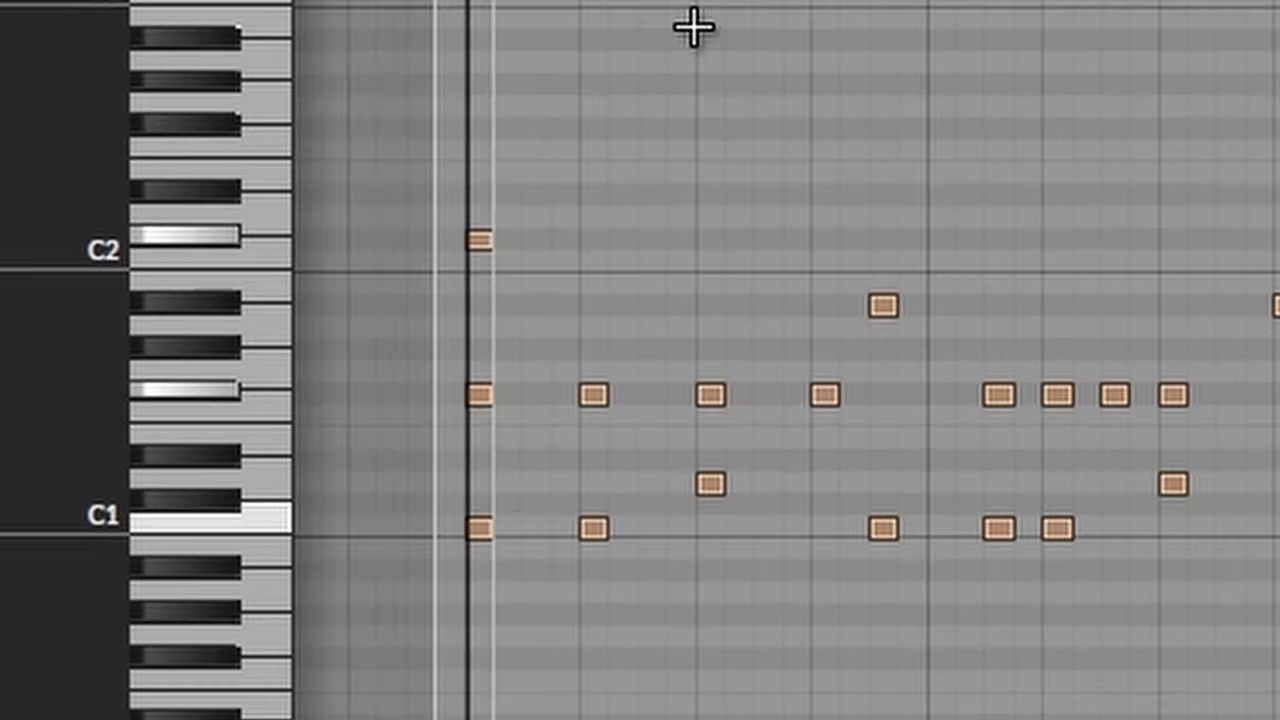
key("space")
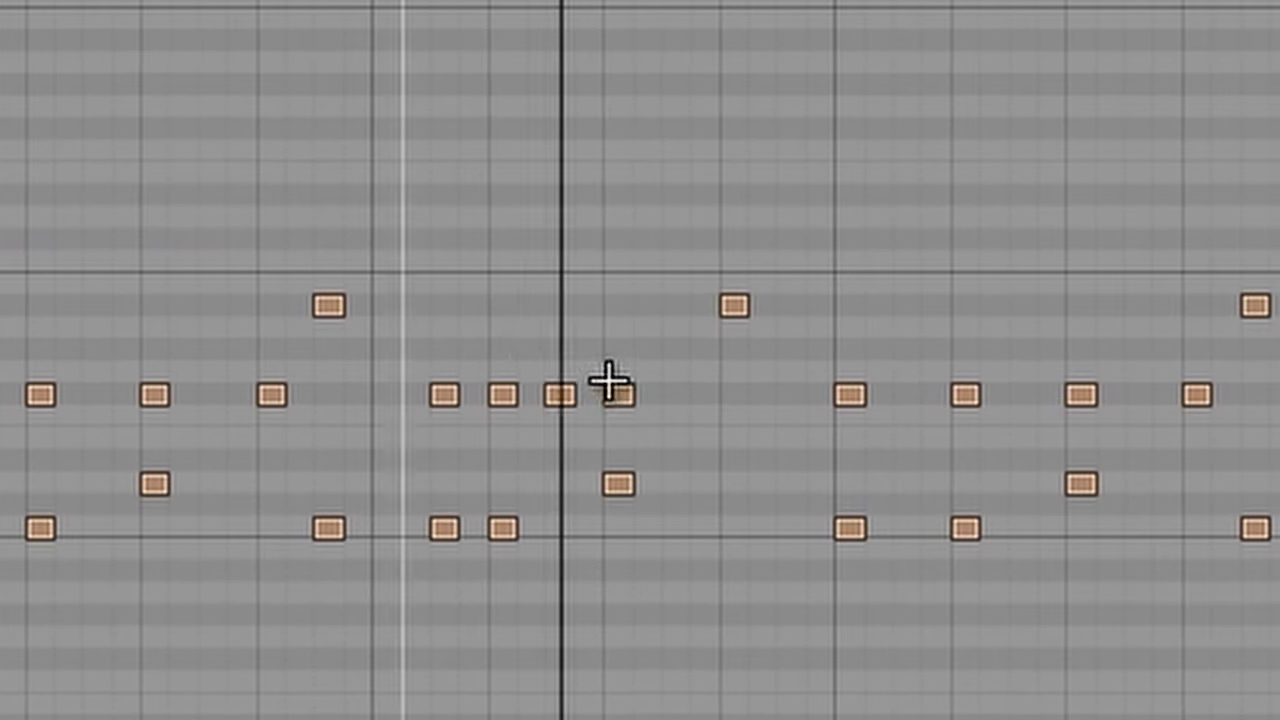
right_click(852, 553)
key("Escape")
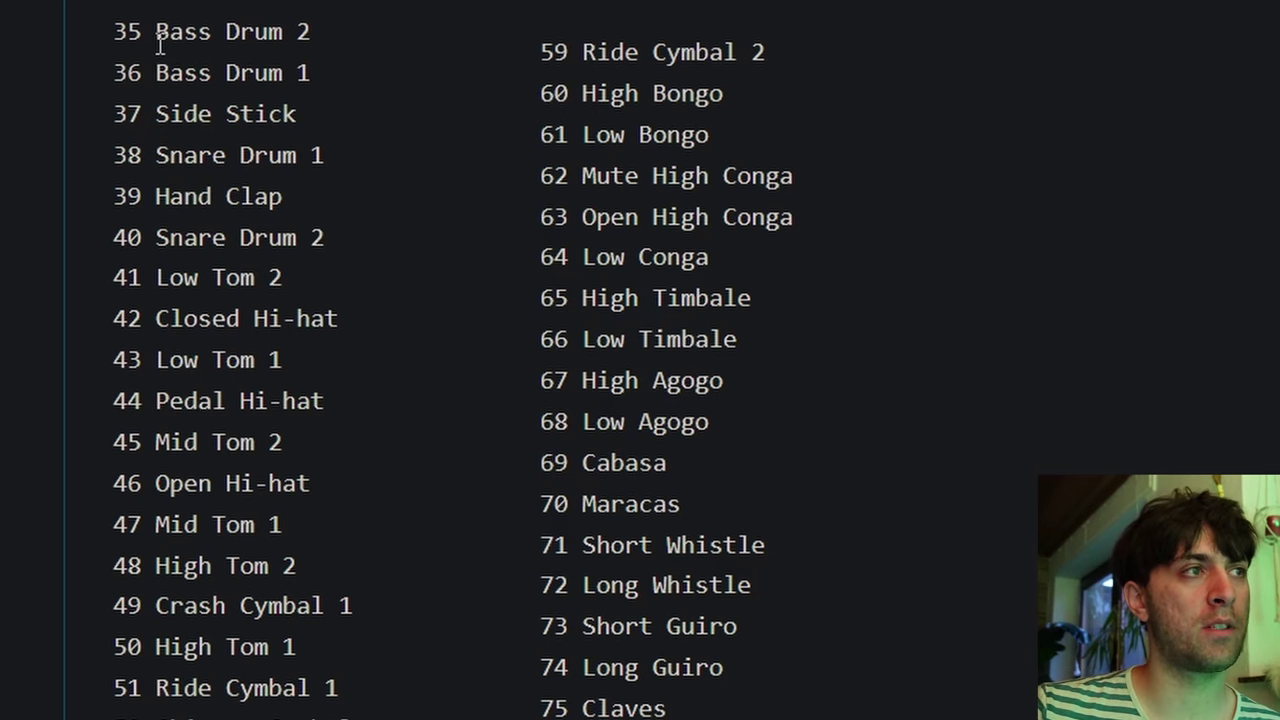
- Highlight the drum names from Bass Drum 2 to Low Conga in the GM key list, then deselect
left_click_drag(246, 35, 931, 335)
left_click(931, 335)
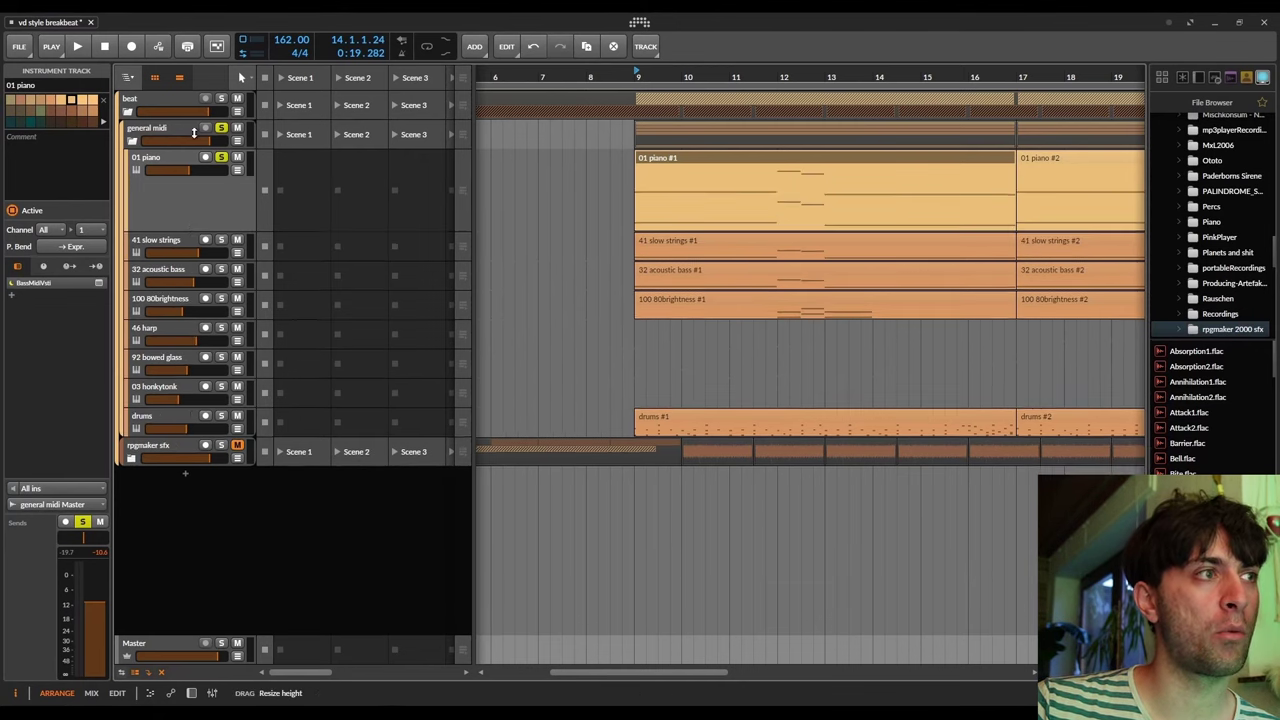
- Shorten the 01 piano track, solo 41 slow strings and start playback
left_click_drag(193, 256, 193, 203)
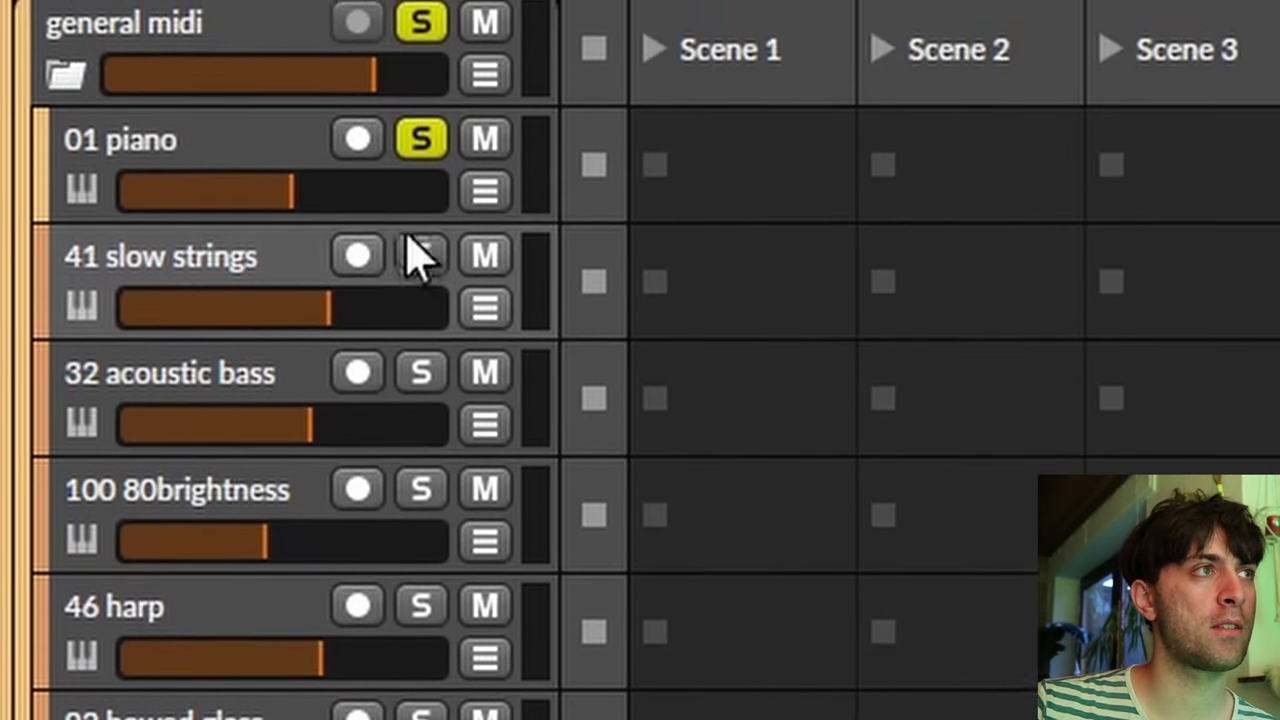
left_click(410, 244)
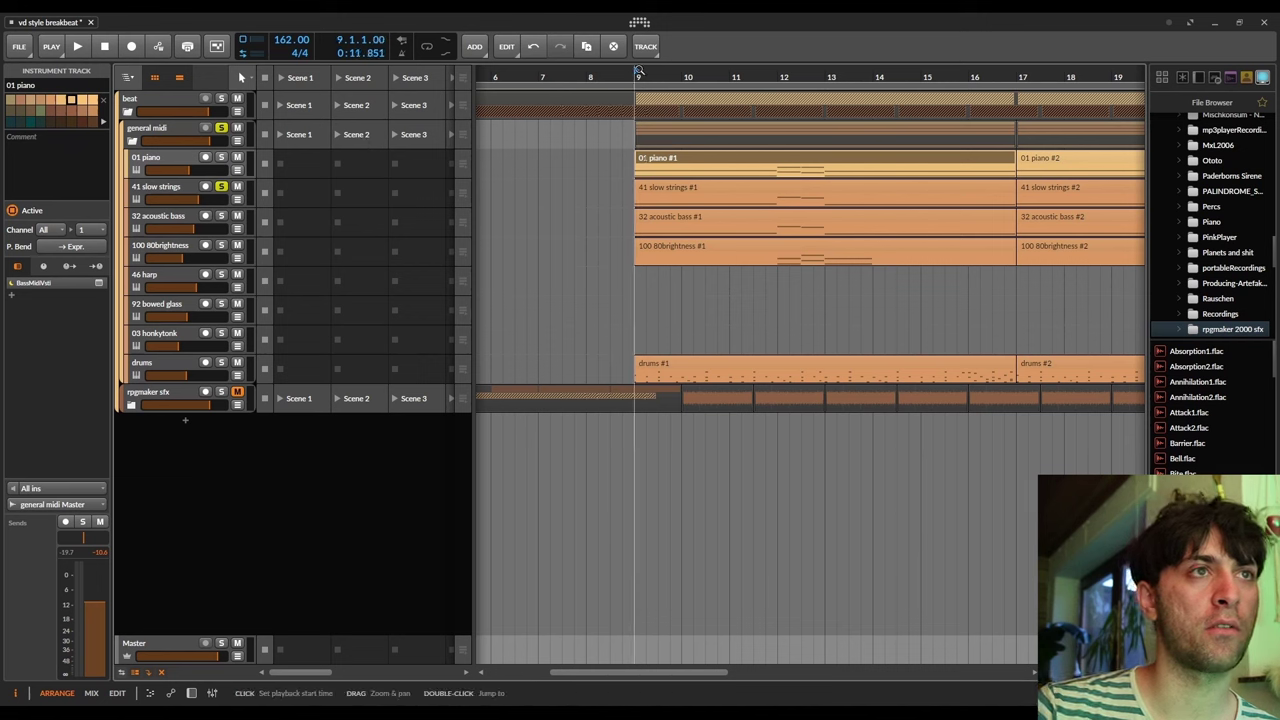
key("space")
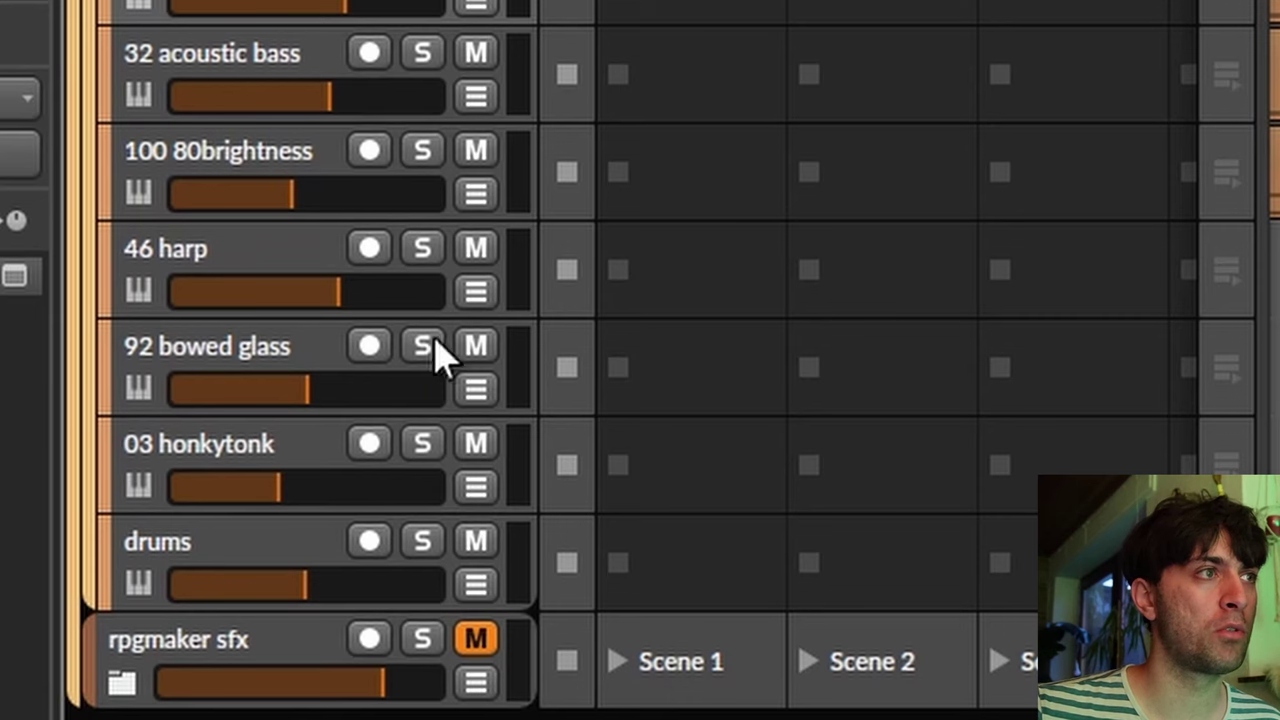
- Solo 92 bowed glass, 03 honkytonk and 46 harp, then unsolo harp and bowed glass
left_click(221, 303)
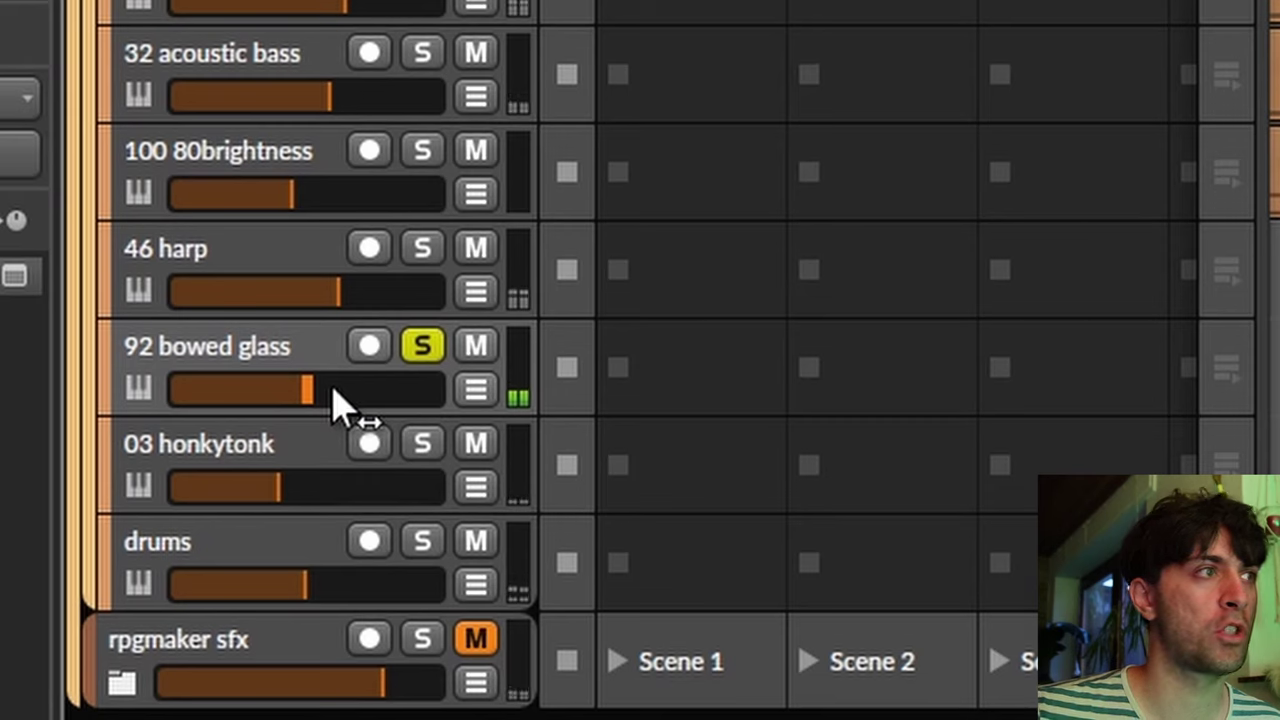
left_click(422, 444)
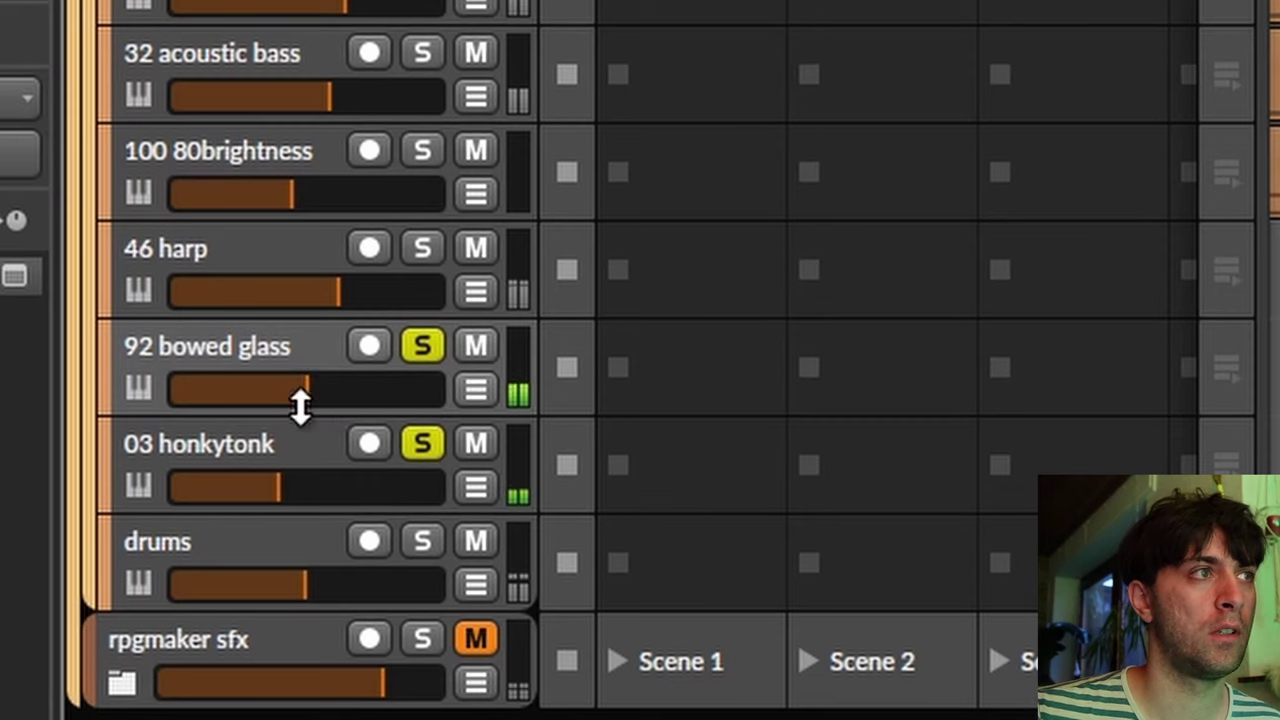
left_click(422, 249)
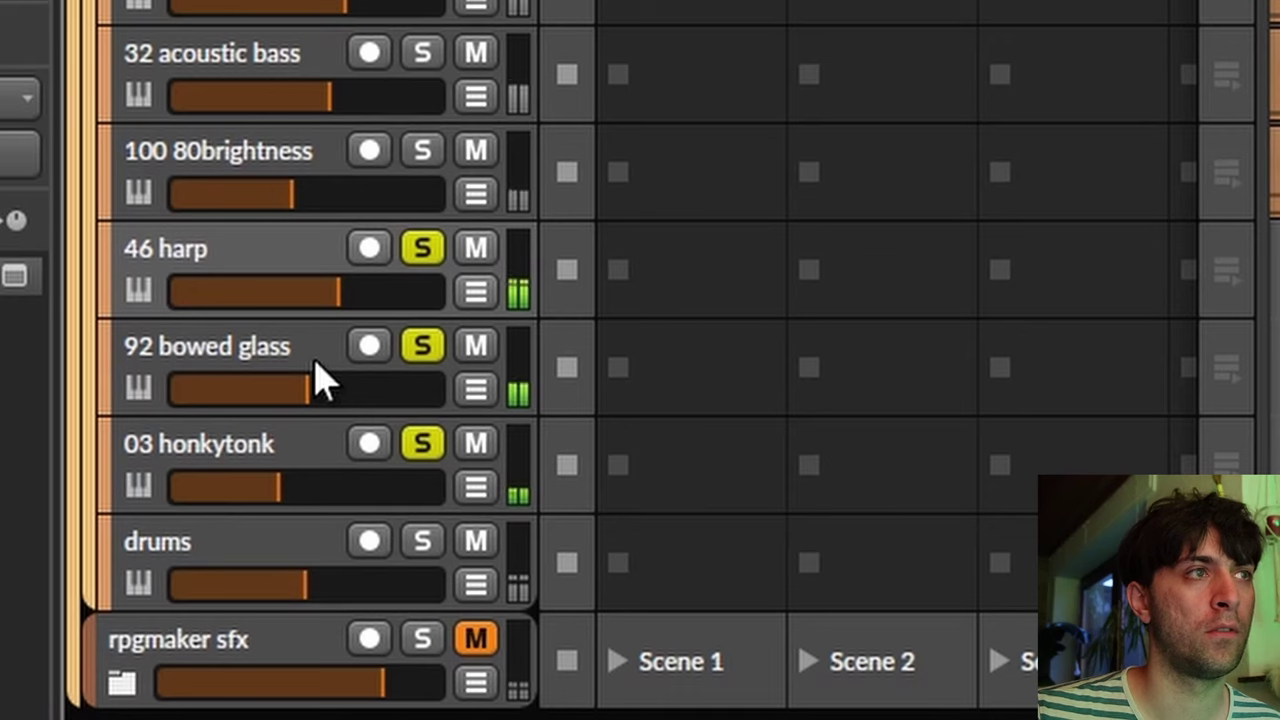
left_click(423, 252)
left_click(423, 346)
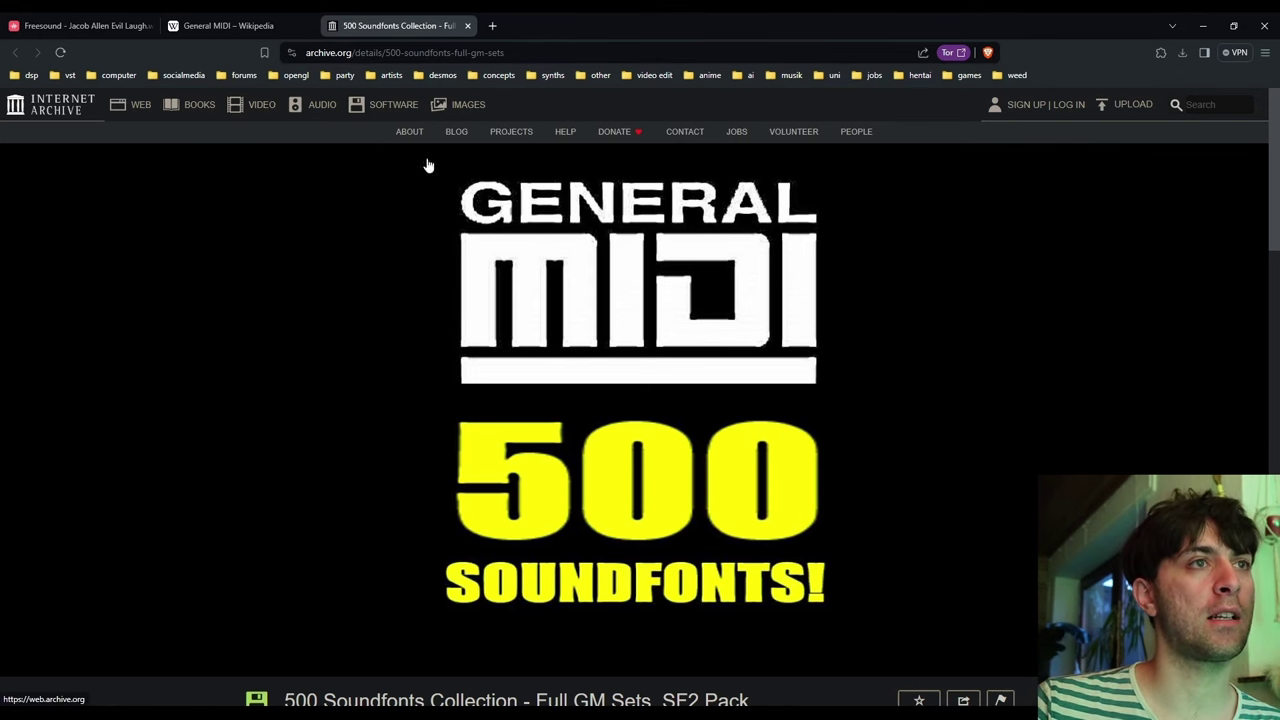
- Scroll down the 500 Soundfonts Collection item page on archive.org
scroll(691, 248, "down", 5)
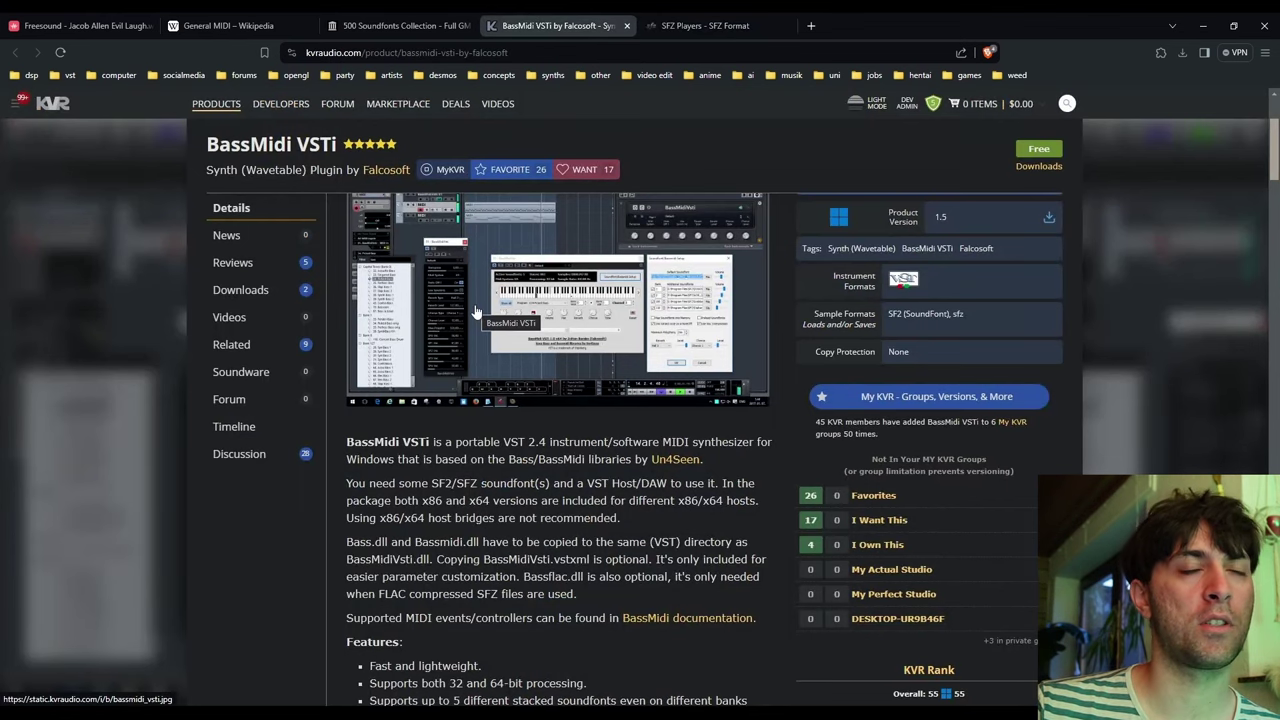
- Open the Grace sampler from the SFZ Players list and browse its project page
key("ctrl+Tab")
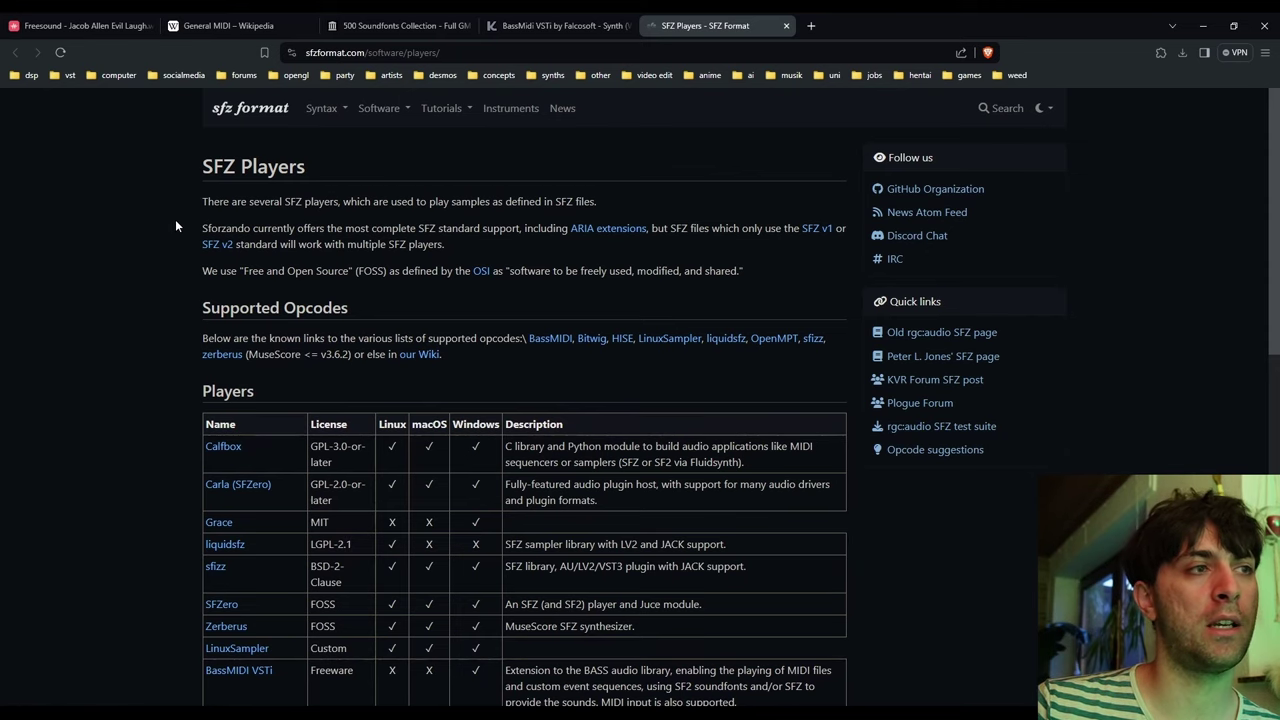
scroll(175, 226, "down", 3)
middle_click(218, 188)
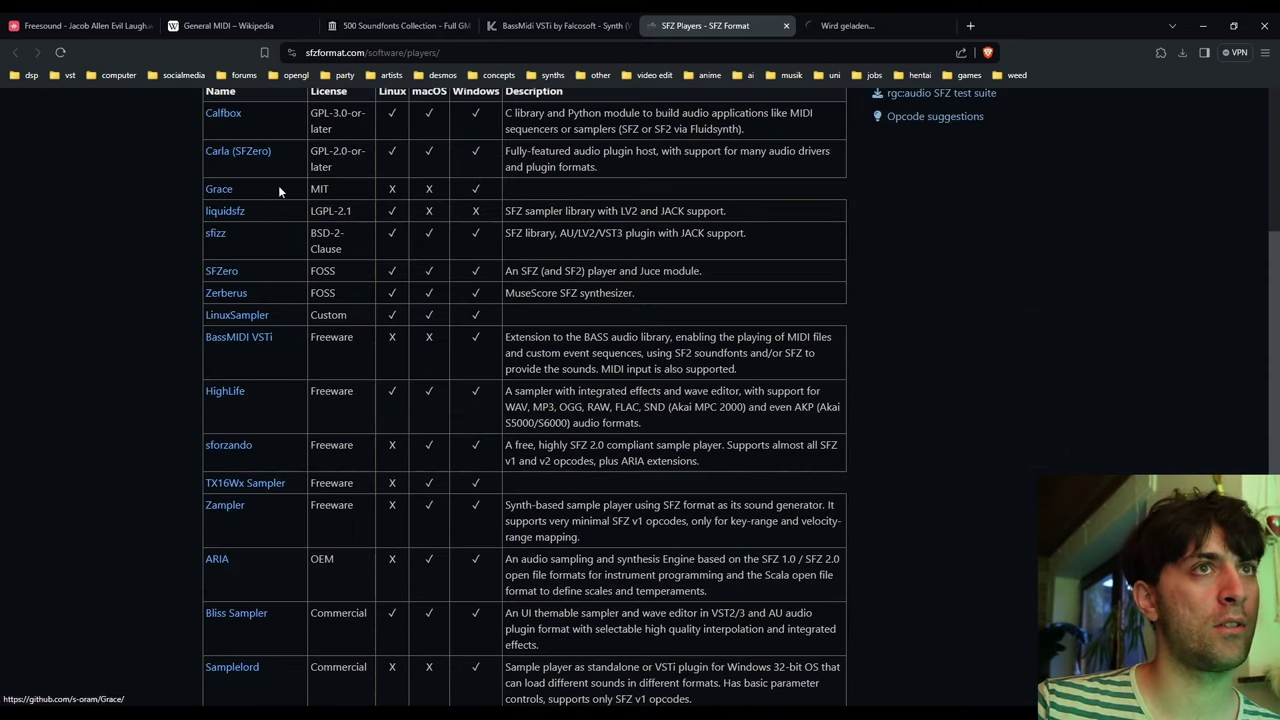
left_click(855, 22)
scroll(700, 246, "down", 10)
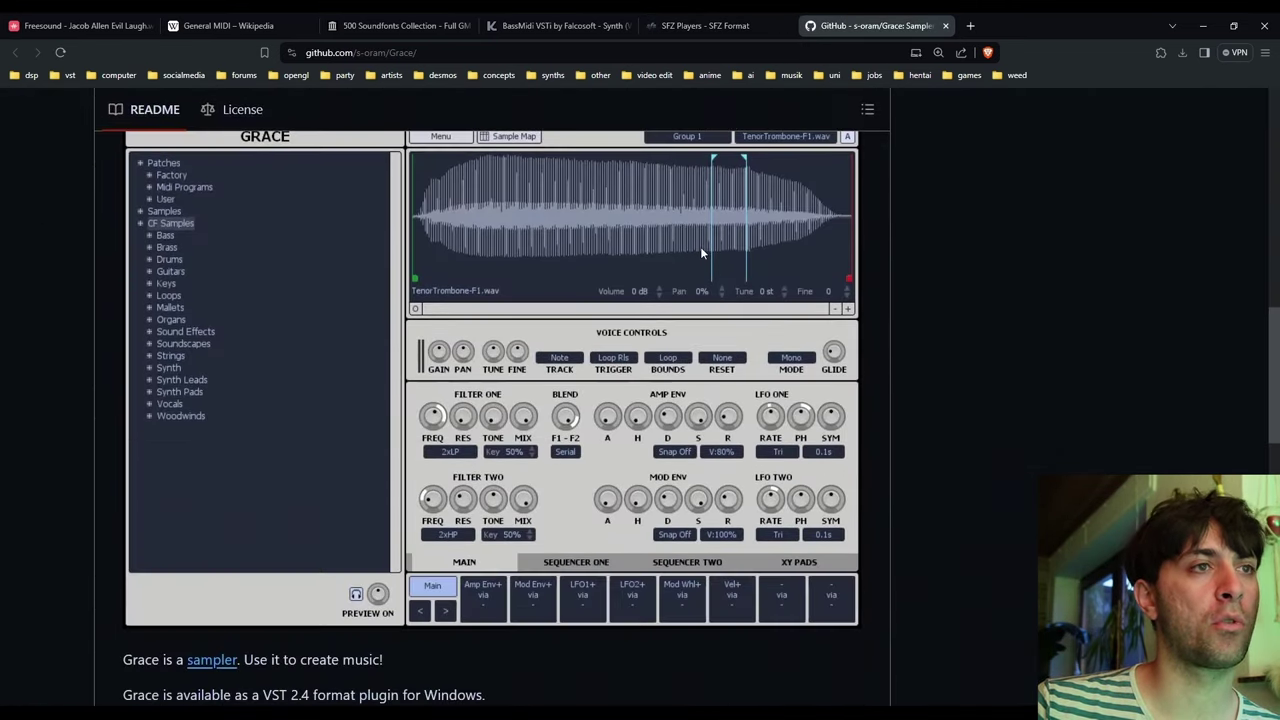
scroll(700, 253, "up", 1)
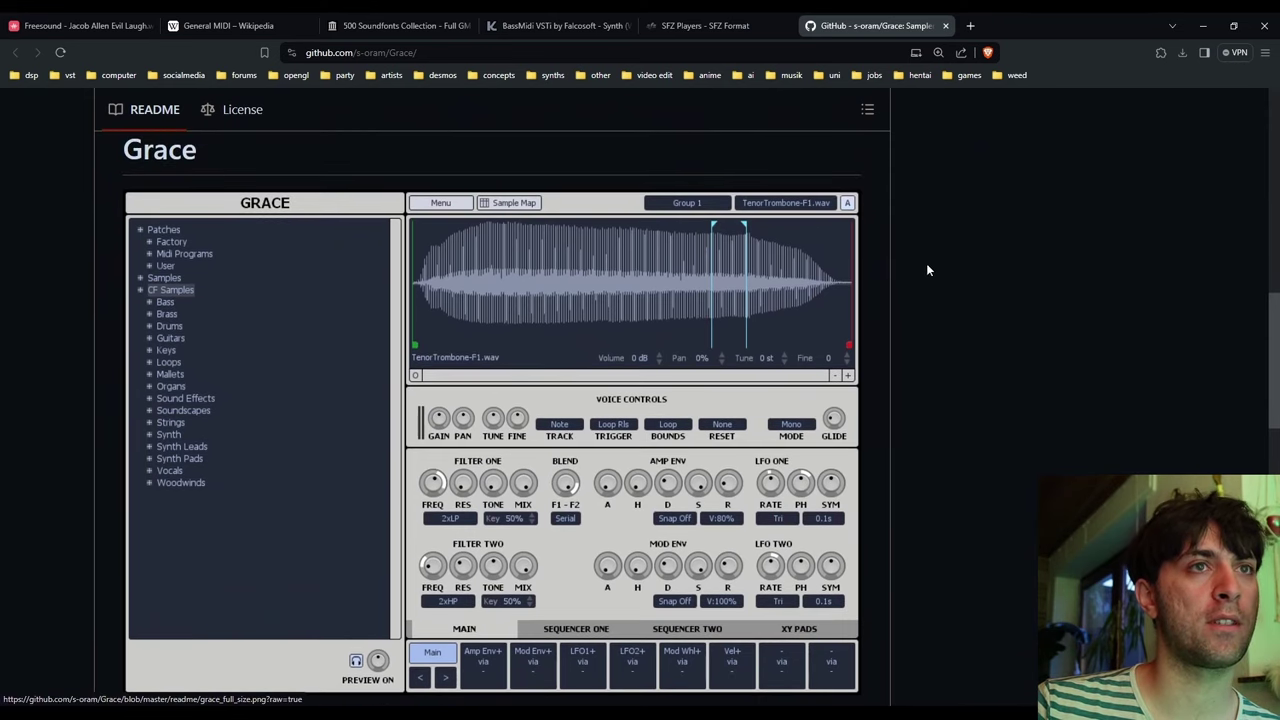
scroll(918, 270, "down", 1)
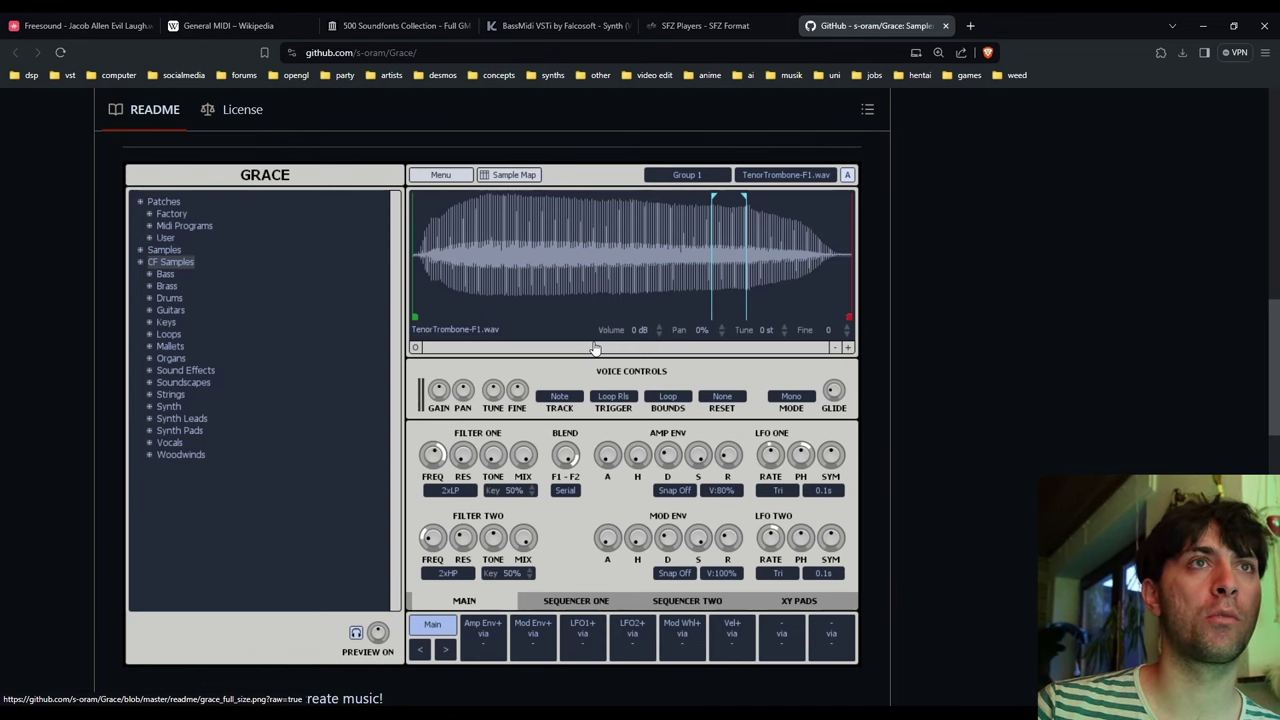
- Close Grace, view the sforzando page and enlarge the second HighLife screenshot
key("ctrl+w")
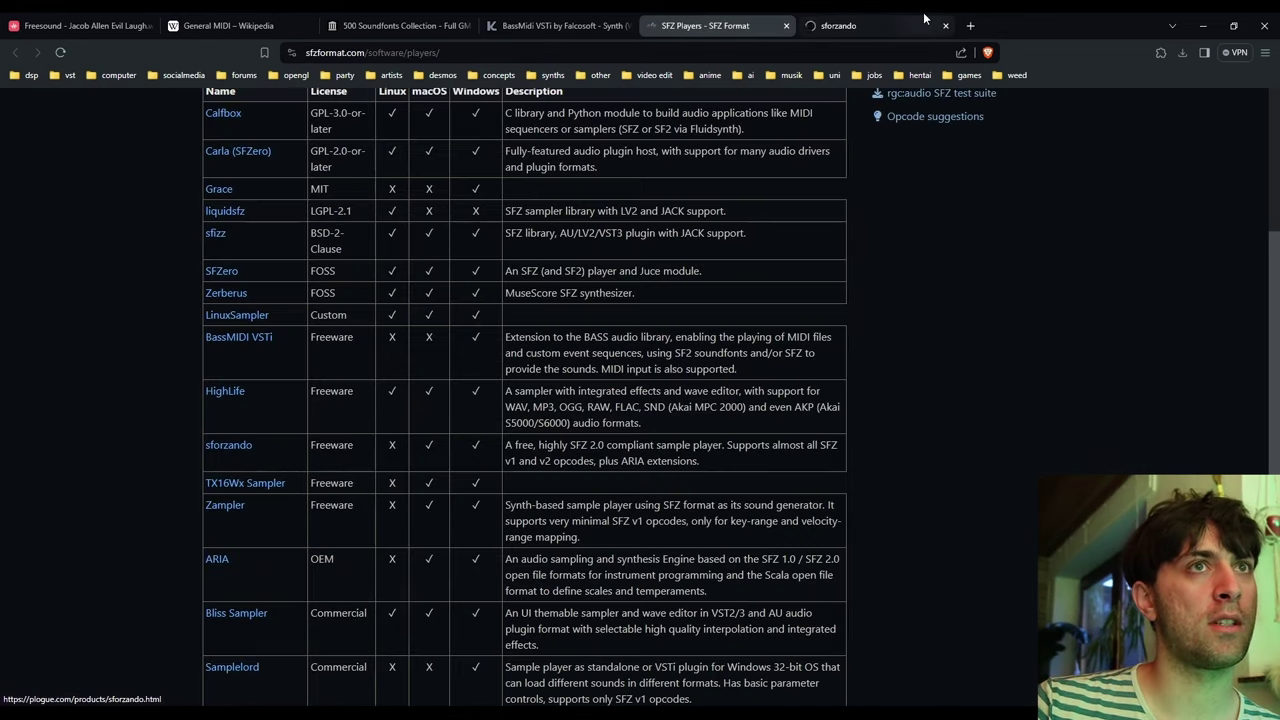
left_click(923, 14)
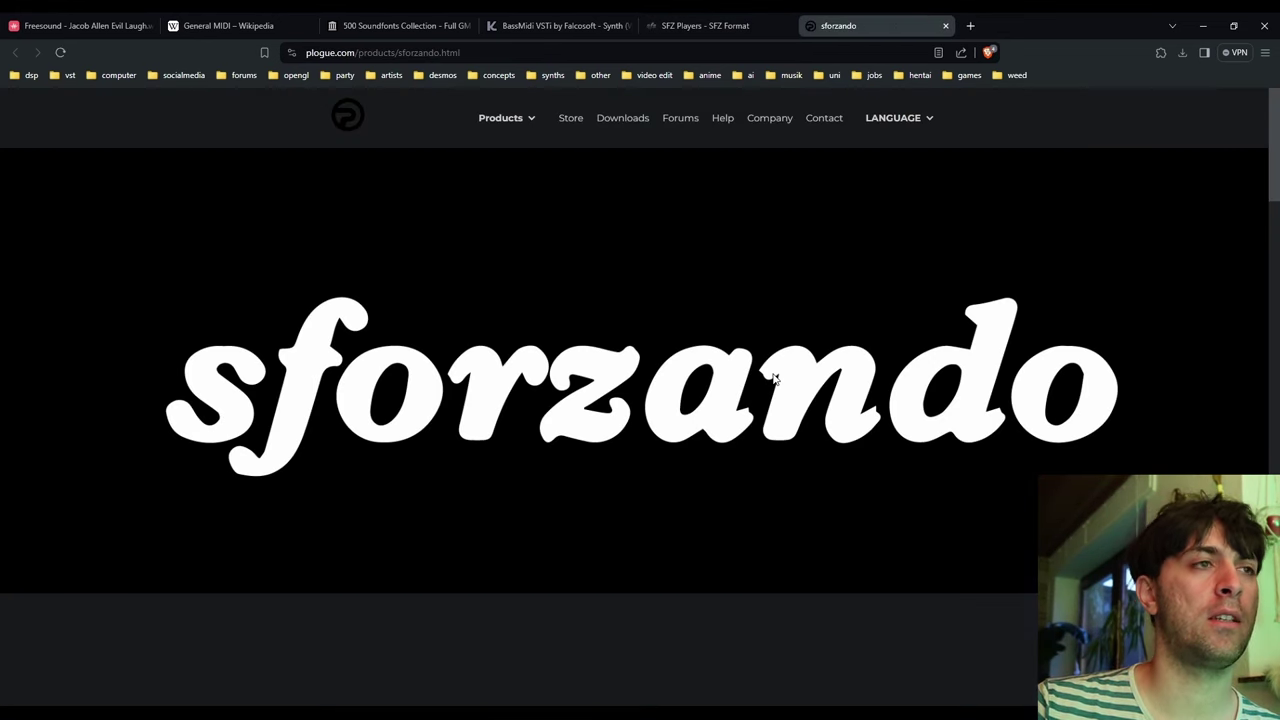
scroll(772, 377, "down", 7)
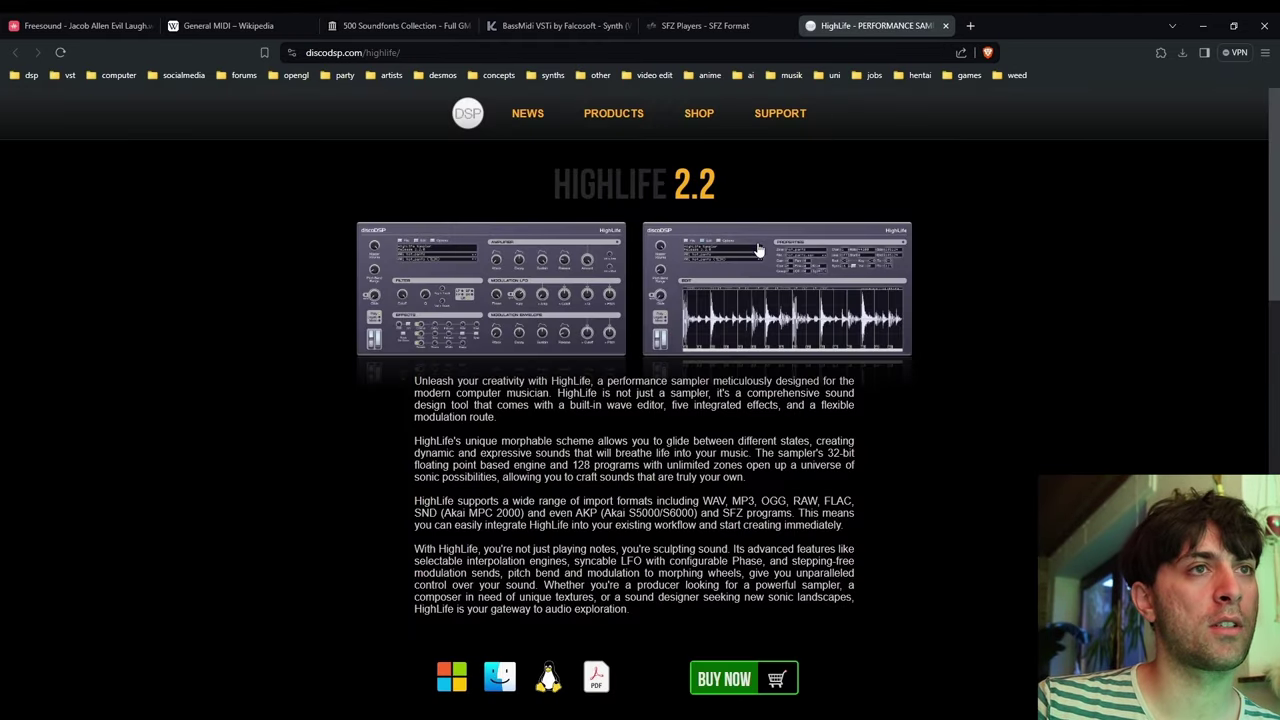
left_click(753, 283)
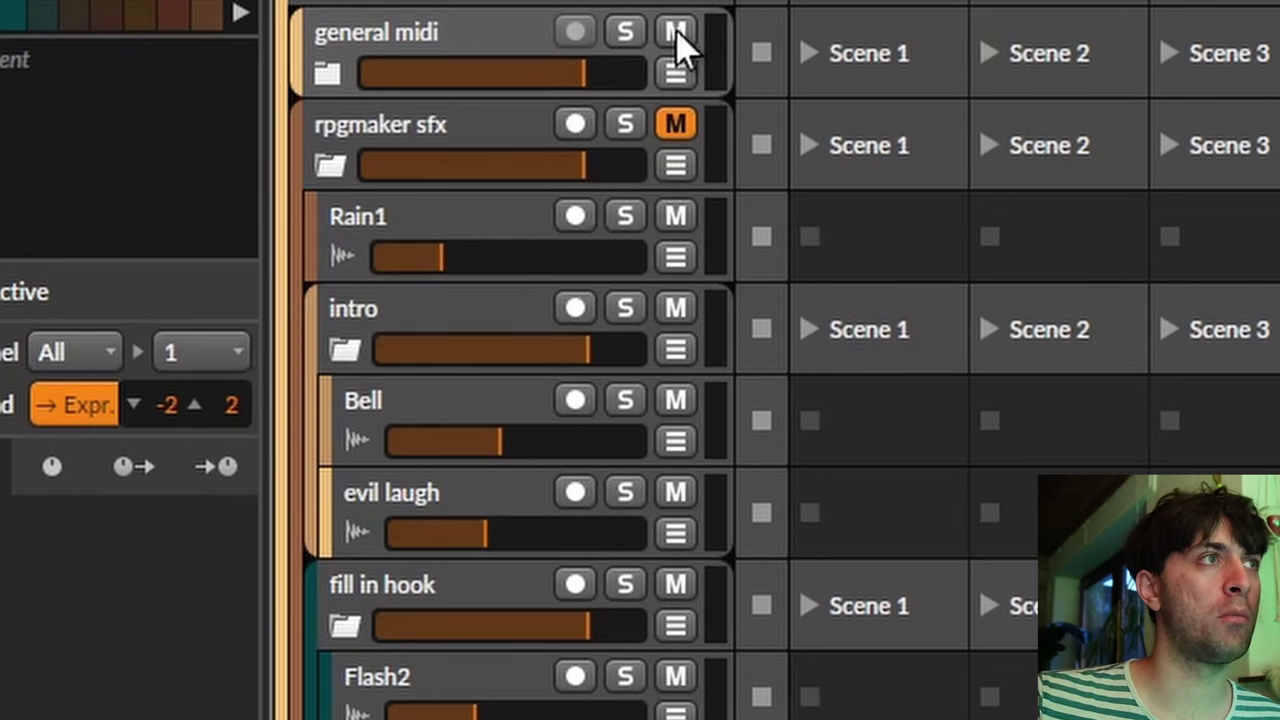
- Mute the general midi group, unmute rpgmaker sfx and play the sound effects
left_click(678, 32)
left_click(674, 128)
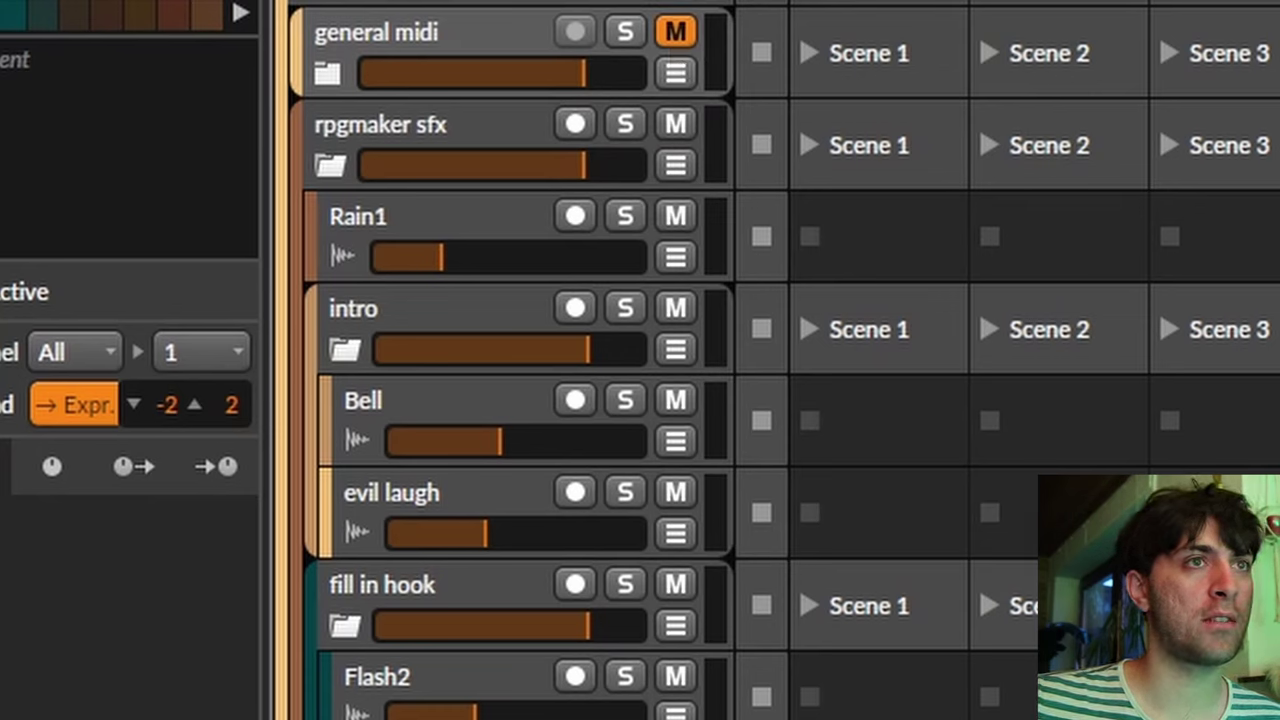
scroll(671, 283, "up", 3)
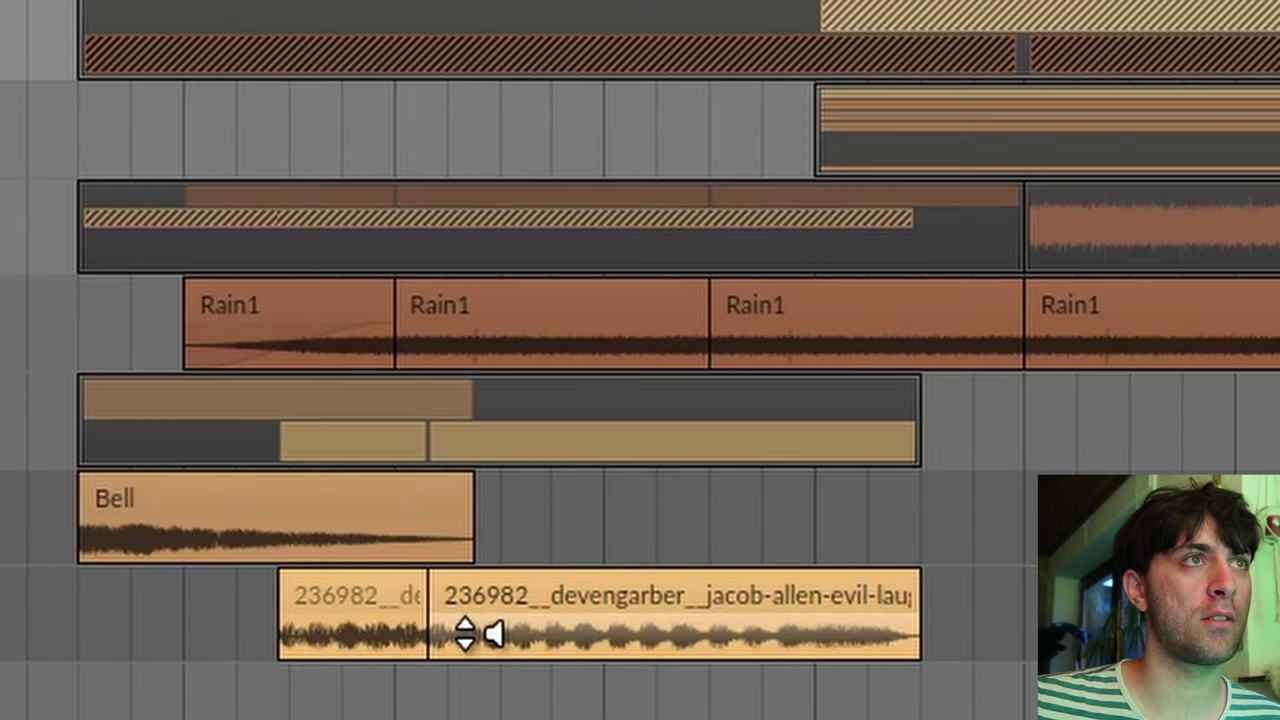
key("space")
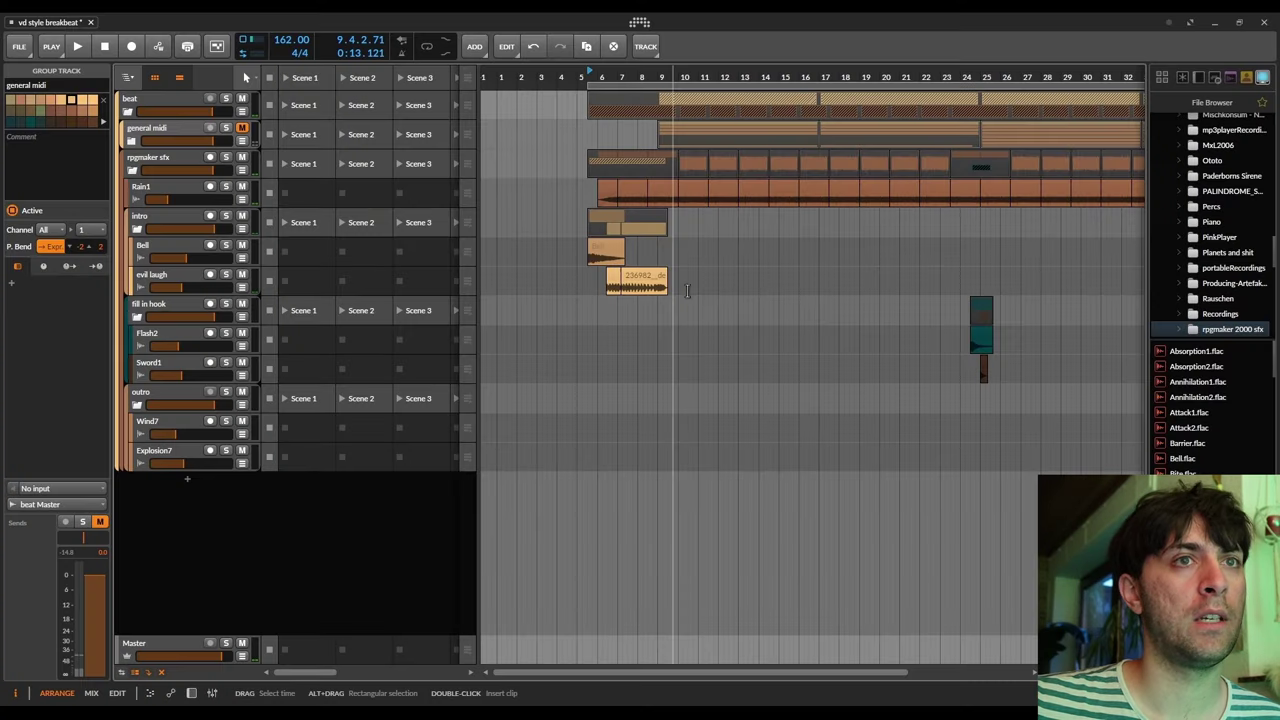
- Play from bar 24 around the Flash2 and Sword1 clips, then replay from near bar 5
left_click_drag(783, 95, 783, 80)
left_click(783, 80)
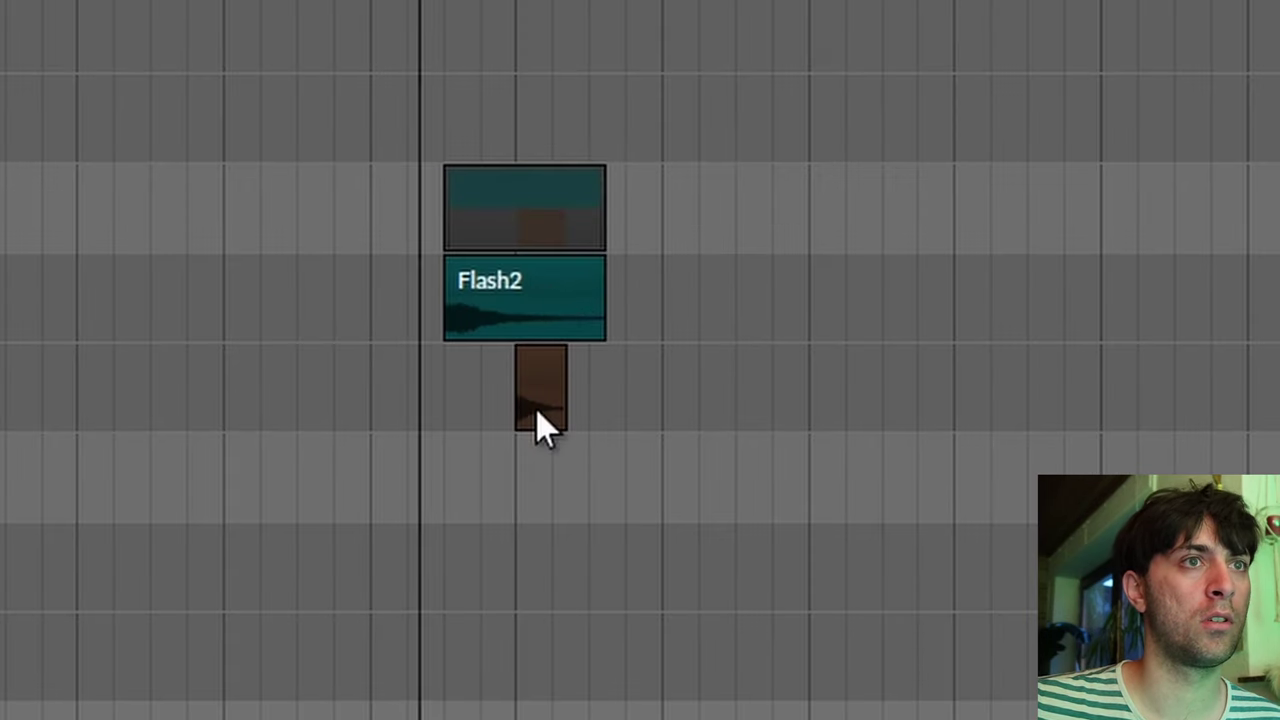
scroll(537, 425, "up", 3)
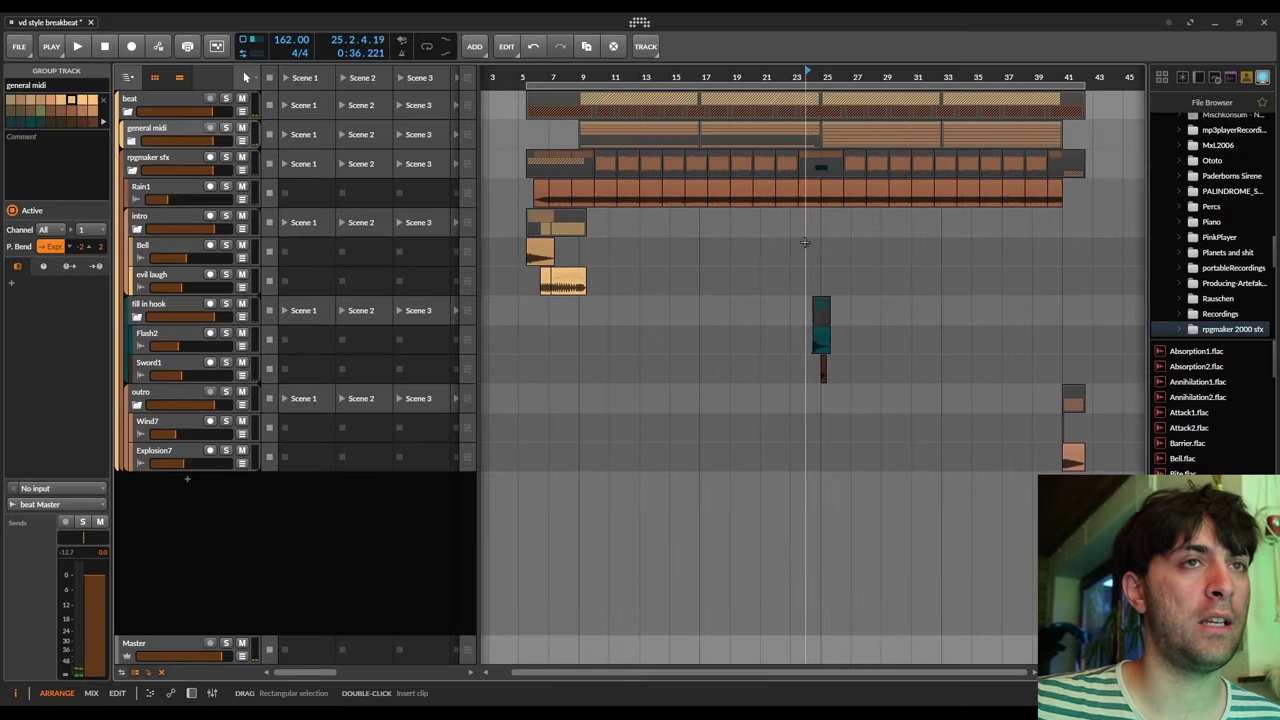
scroll(789, 111, "down", 3)
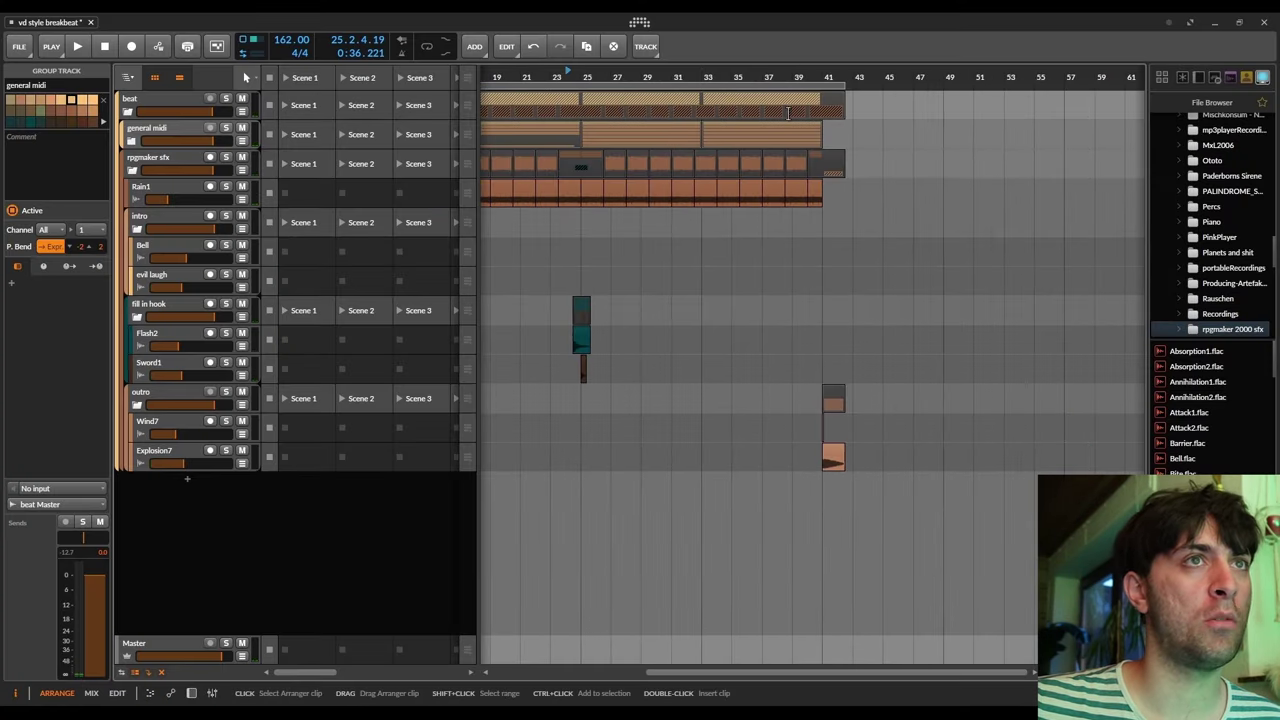
scroll(820, 111, "up", 4)
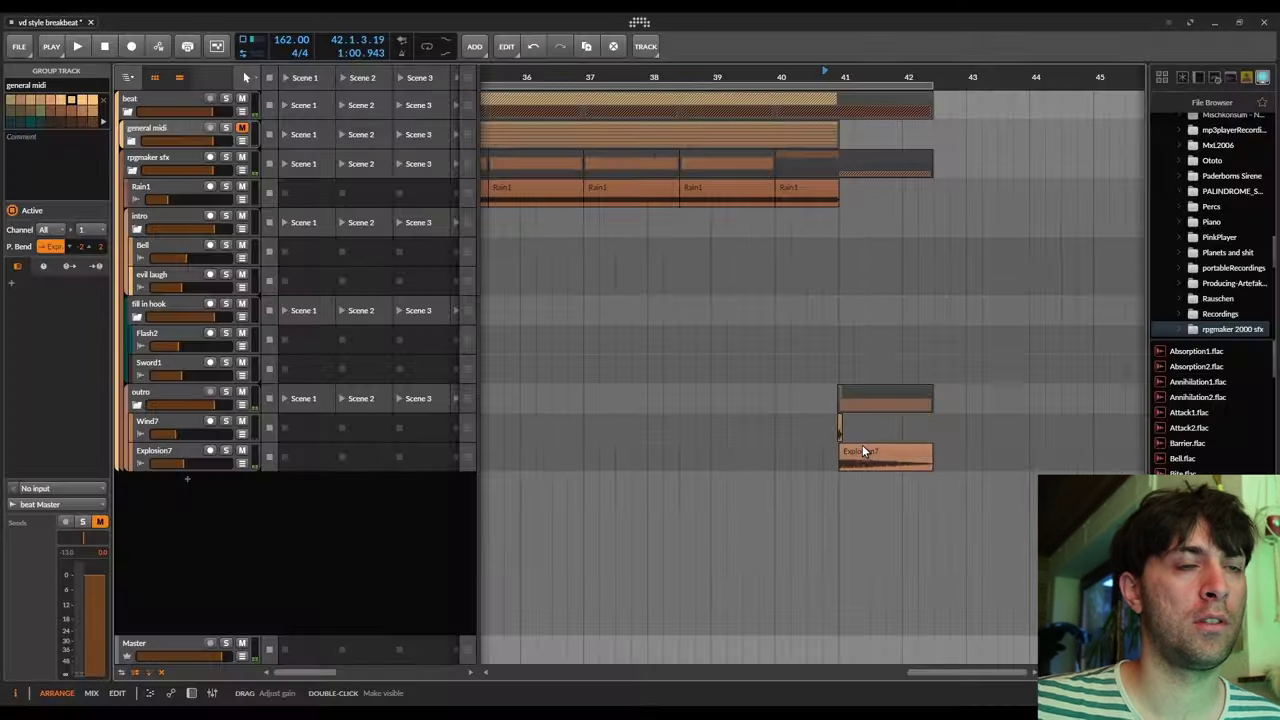
scroll(858, 450, "down", 8)
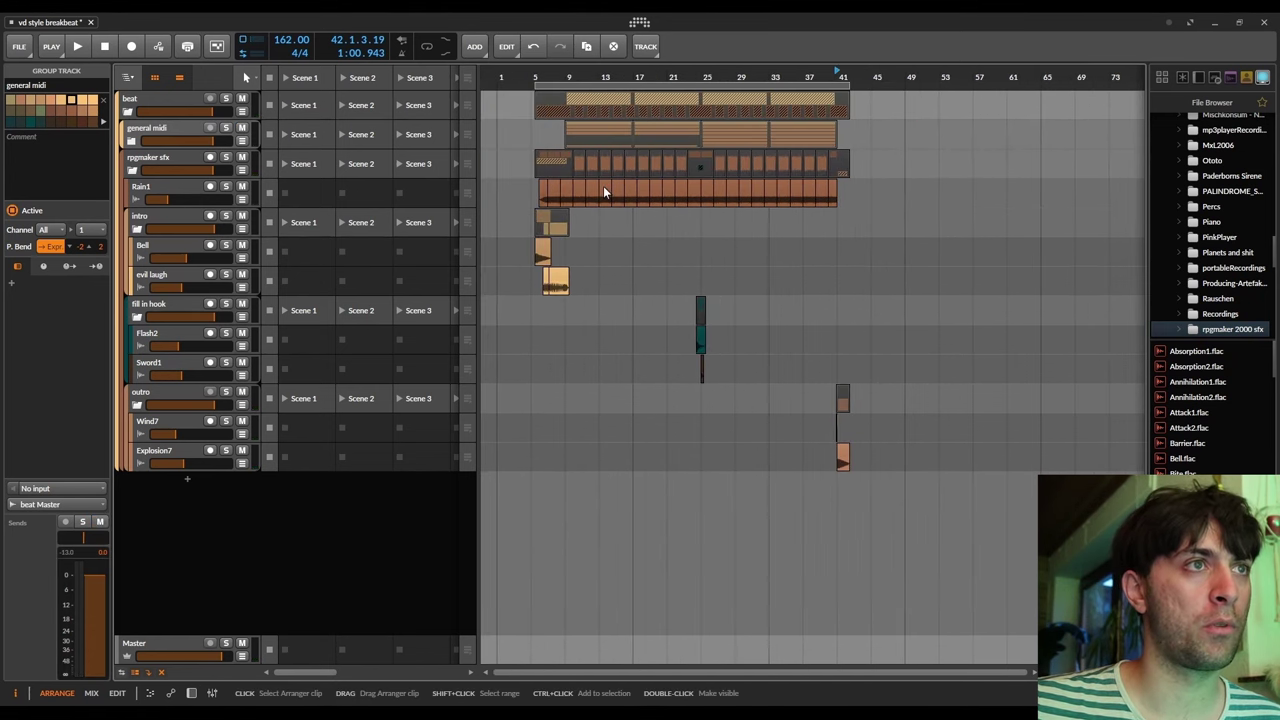
scroll(537, 148, "up", 8)
left_click(516, 72)
scroll(638, 220, "down", 5)
key("space")
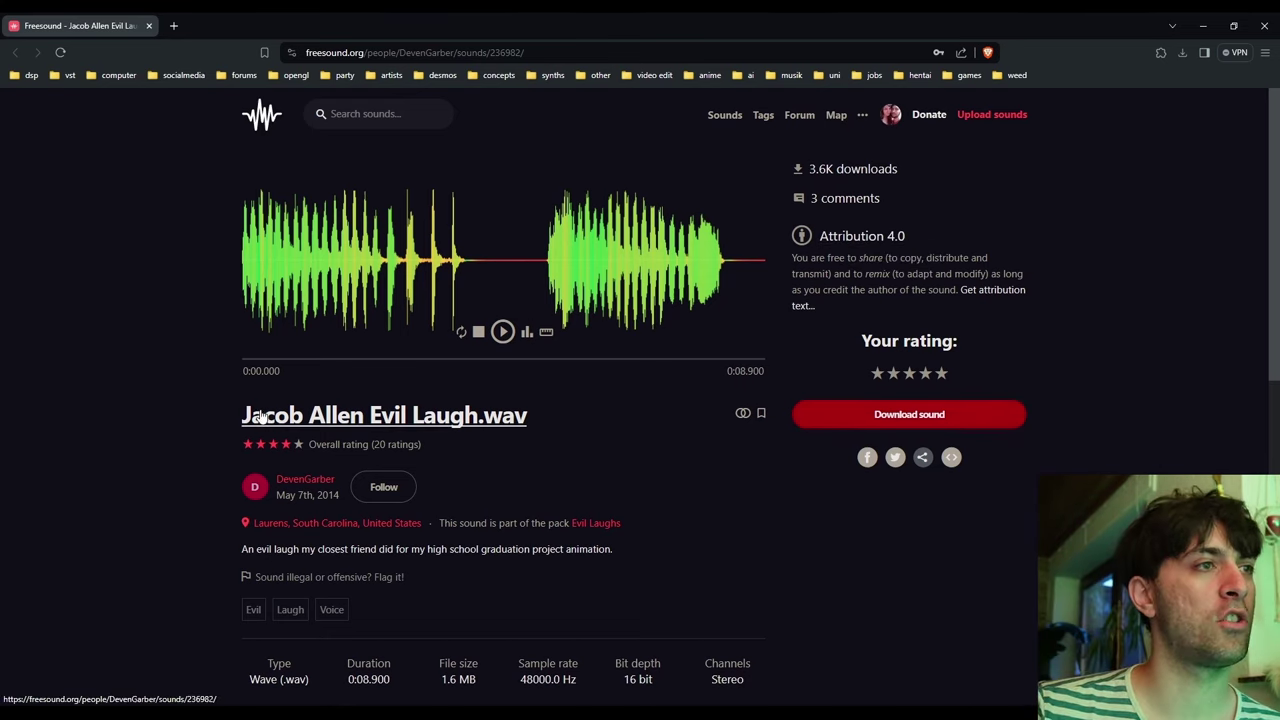
- Pause the evil laugh preview at about 0:04 of its 8.9 seconds
left_click(503, 333)
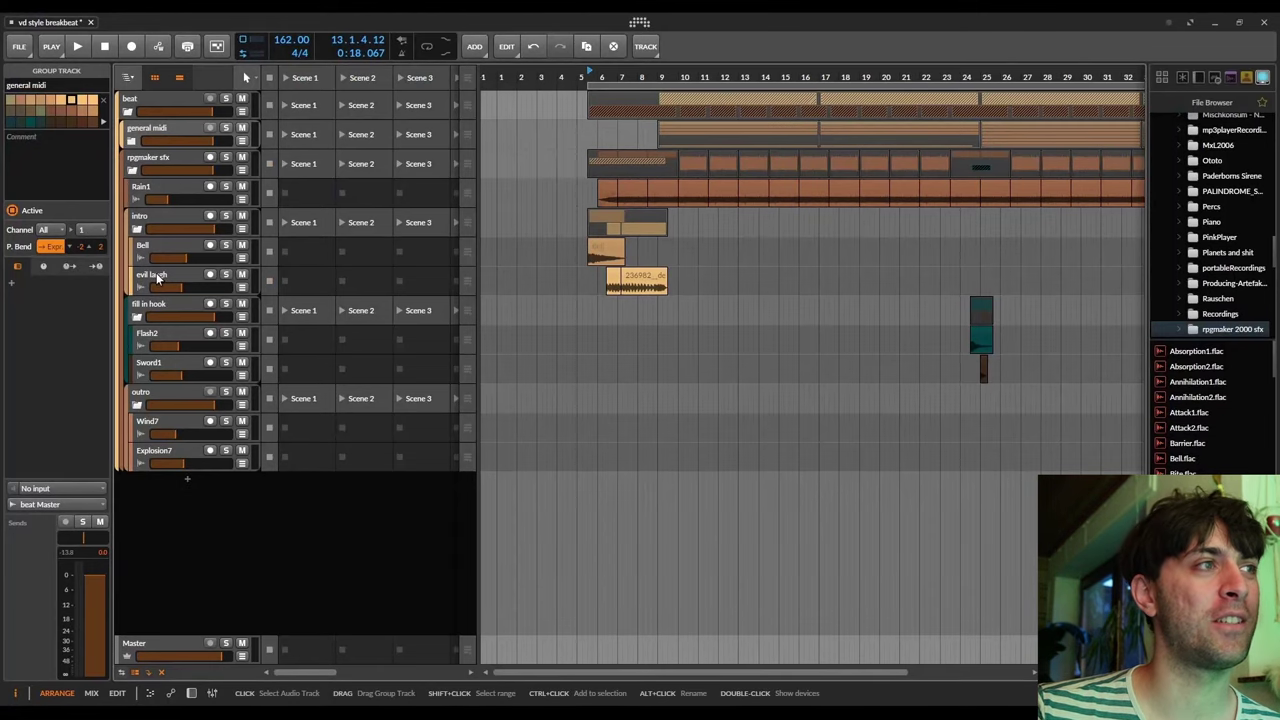
- Select the evil laugh track and expand its Bit-8 distortion device's full controls
left_click(156, 273)
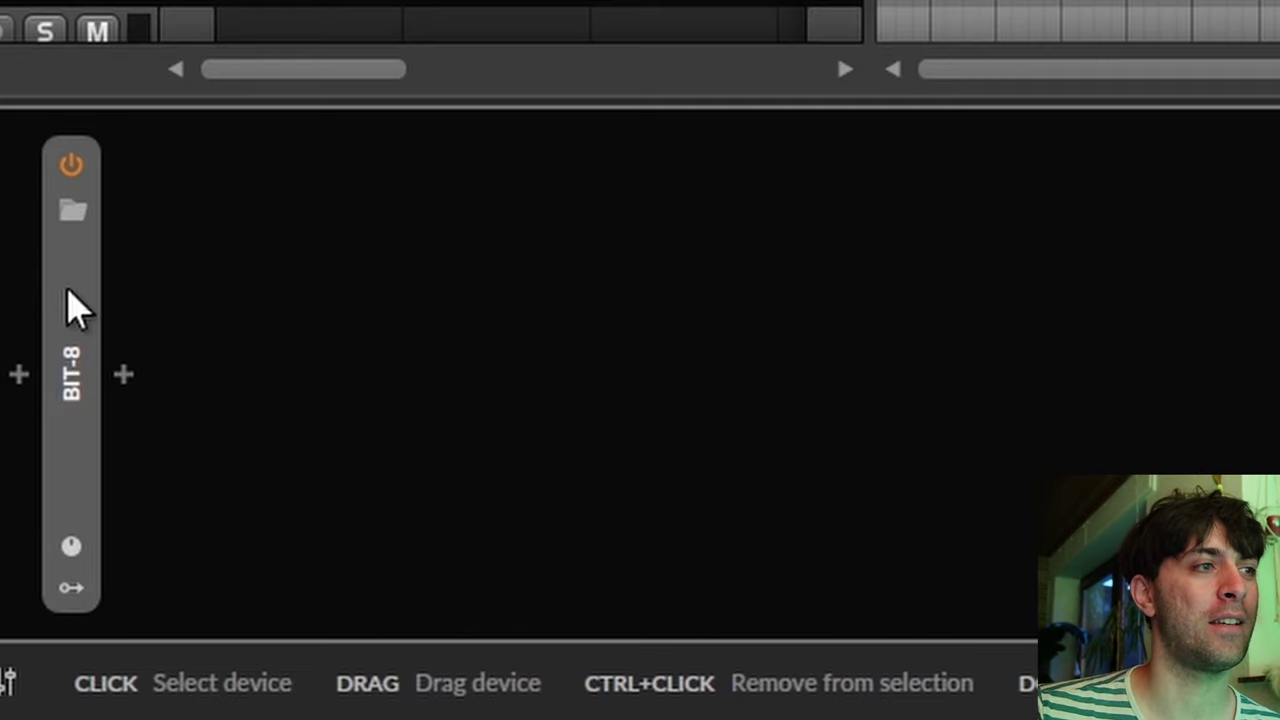
left_click(232, 574)
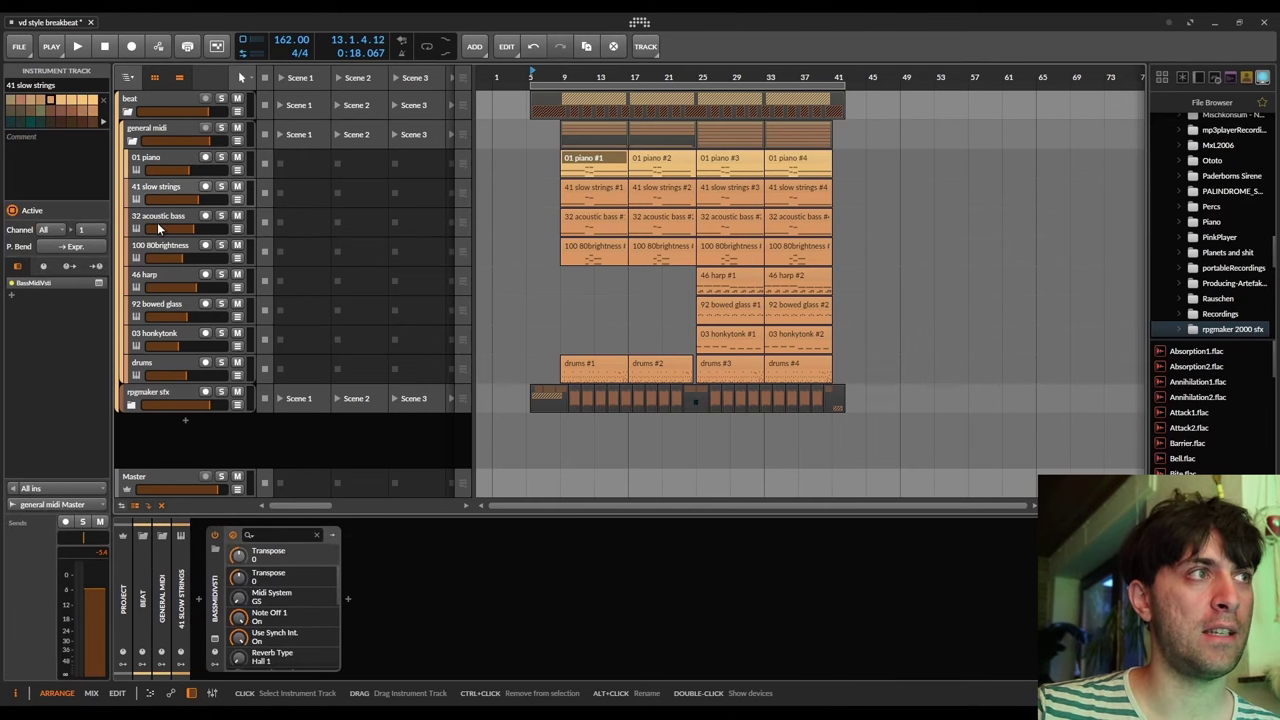
- Inspect the instrument tracks from 32 acoustic bass and 46 harp through 03 honkytonk and drums
left_click(161, 222)
left_click(161, 252)
left_click(160, 273)
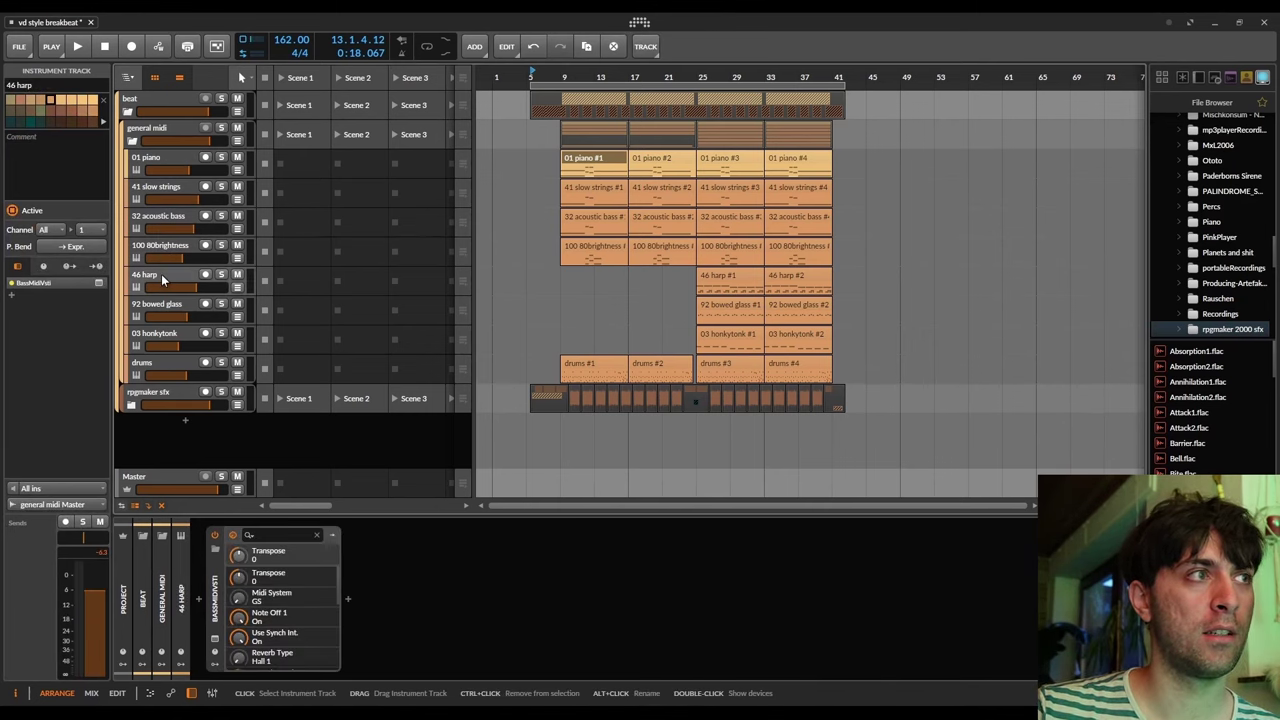
left_click(155, 305)
left_click(148, 340)
left_click(155, 370)
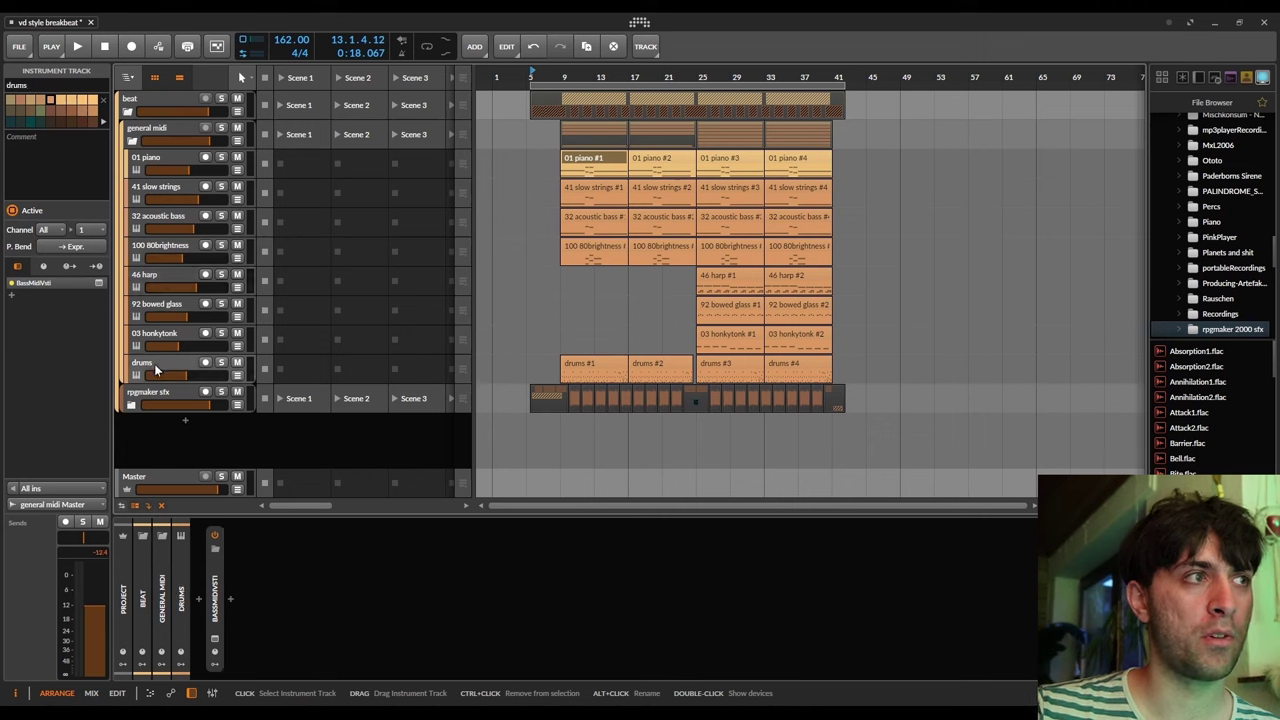
- Expand rpgmaker sfx, collapse the evil laugh Bit-8 device, and fold every group closed
left_click(156, 394)
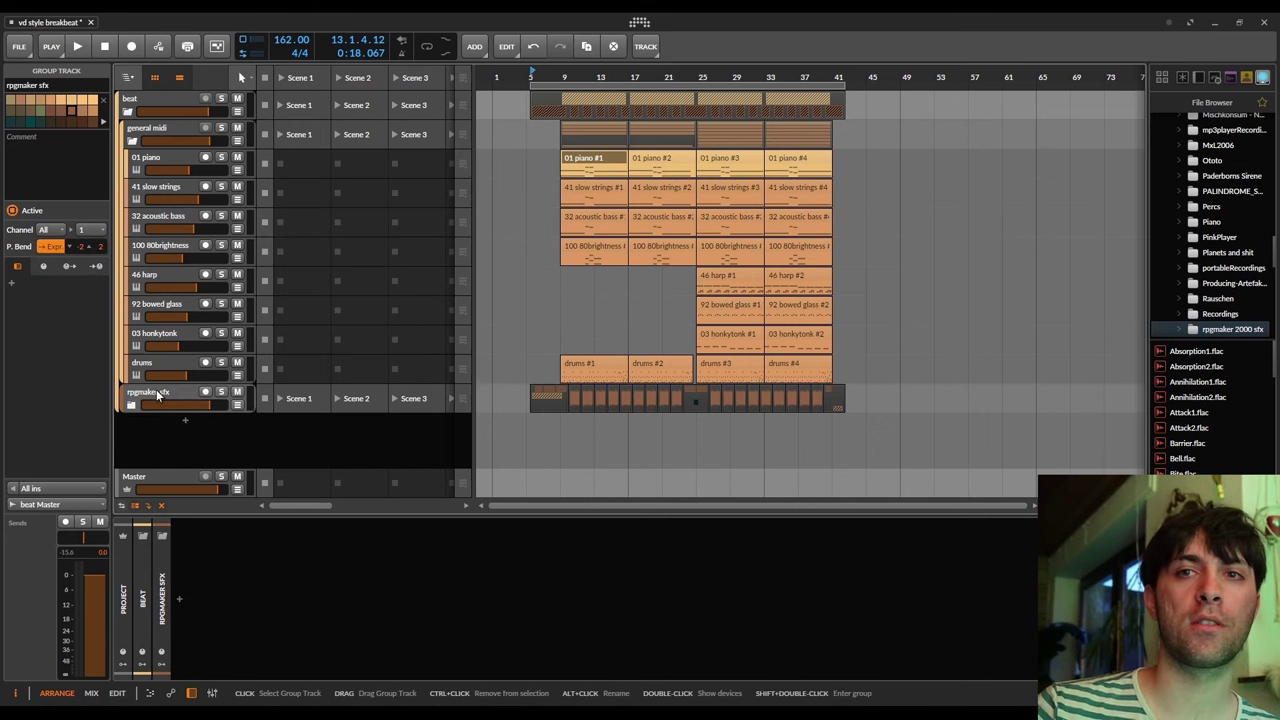
left_click(131, 405)
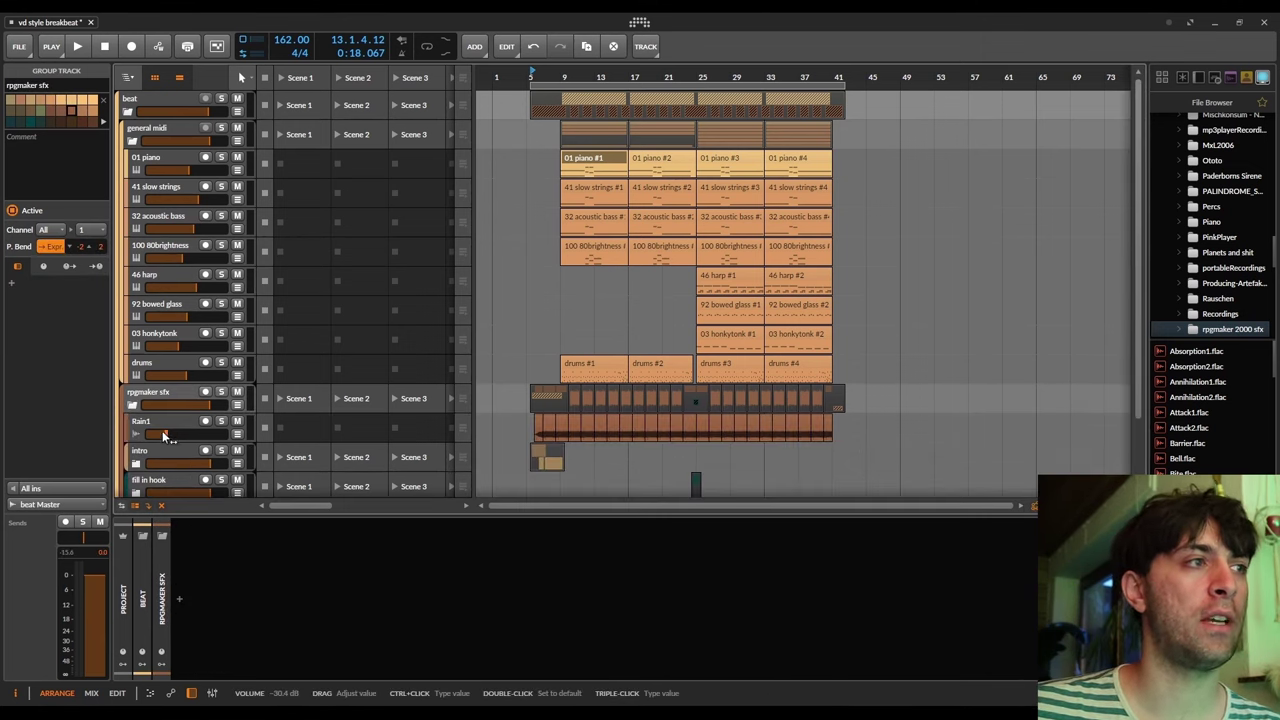
scroll(137, 463, "down", 3)
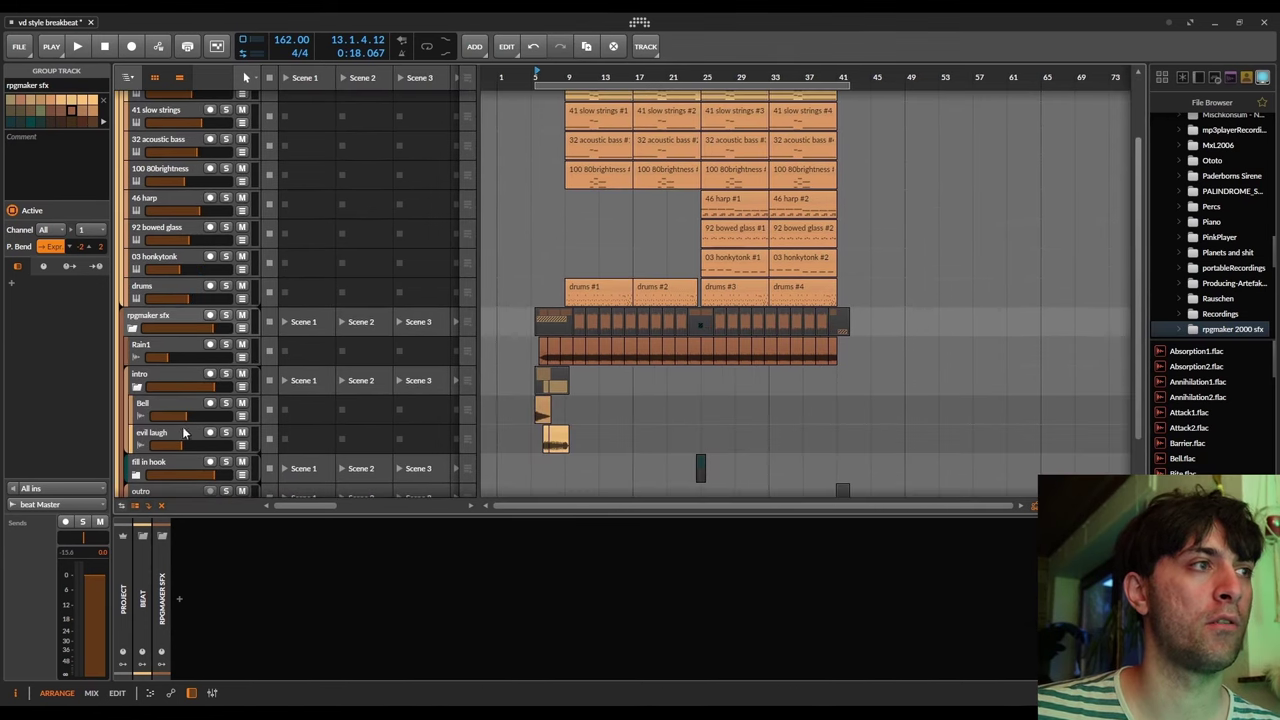
left_click(181, 432)
double_click(238, 578)
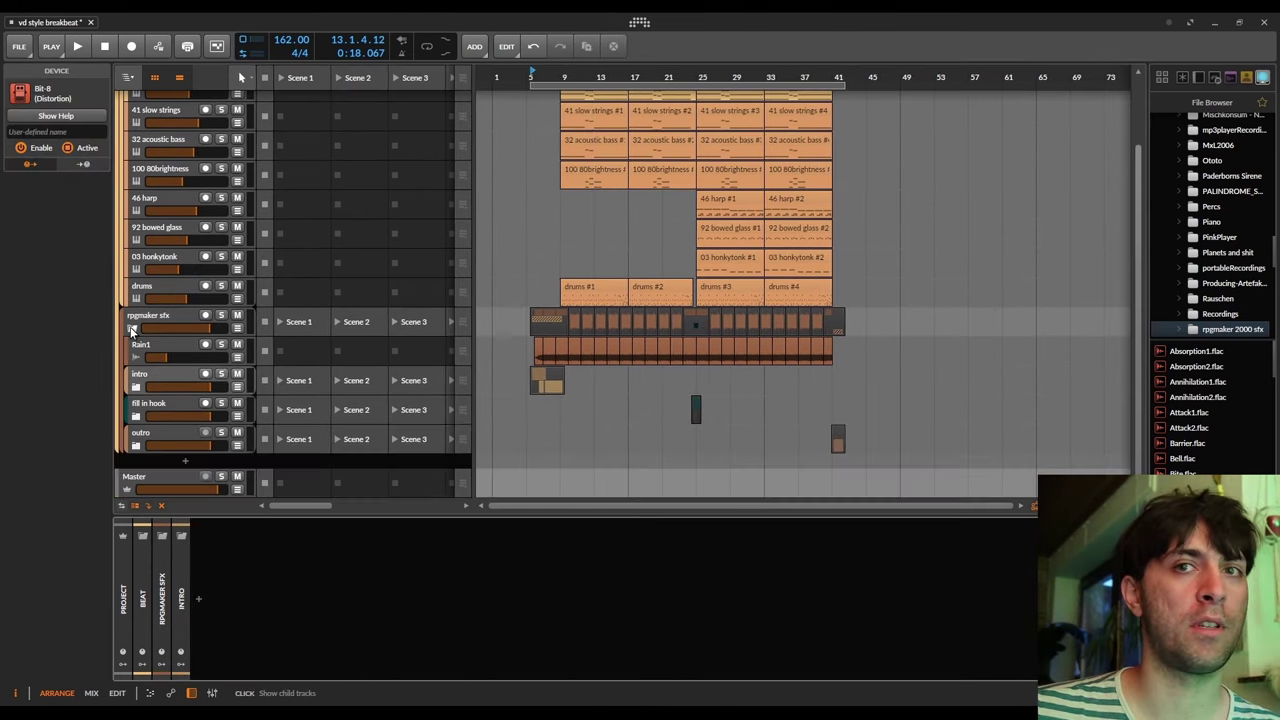
key("ctrl+minus")
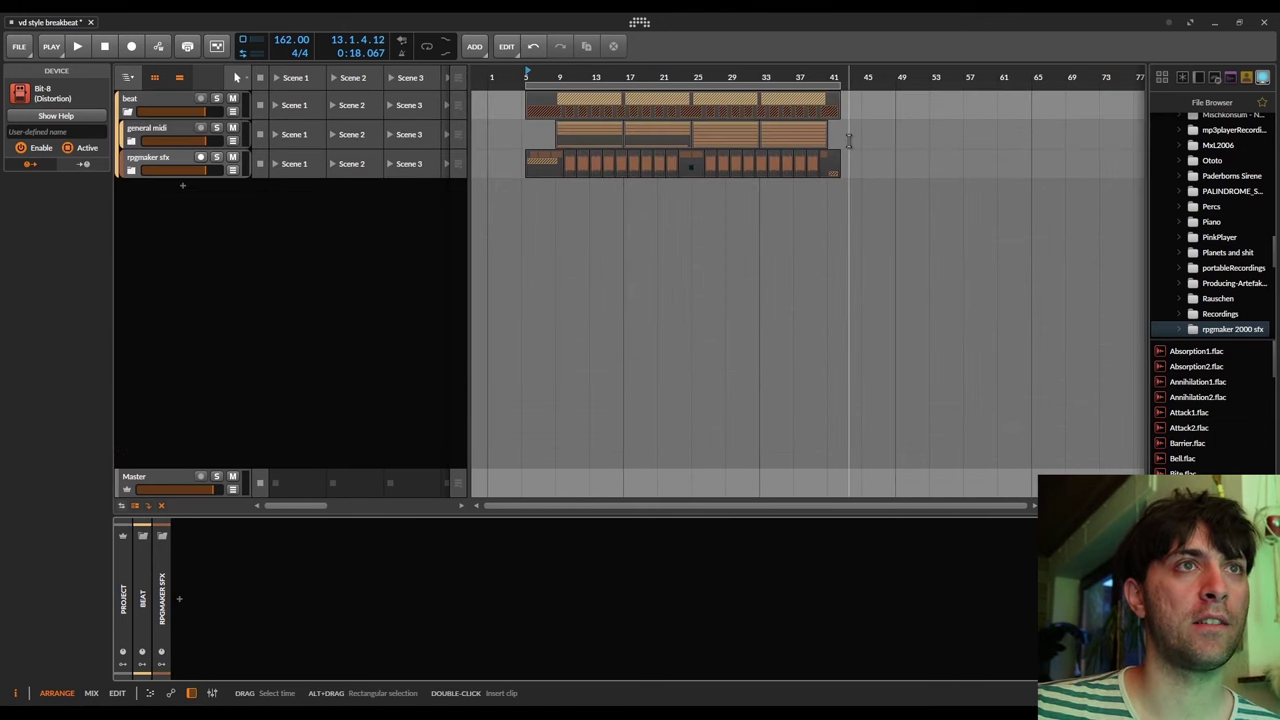